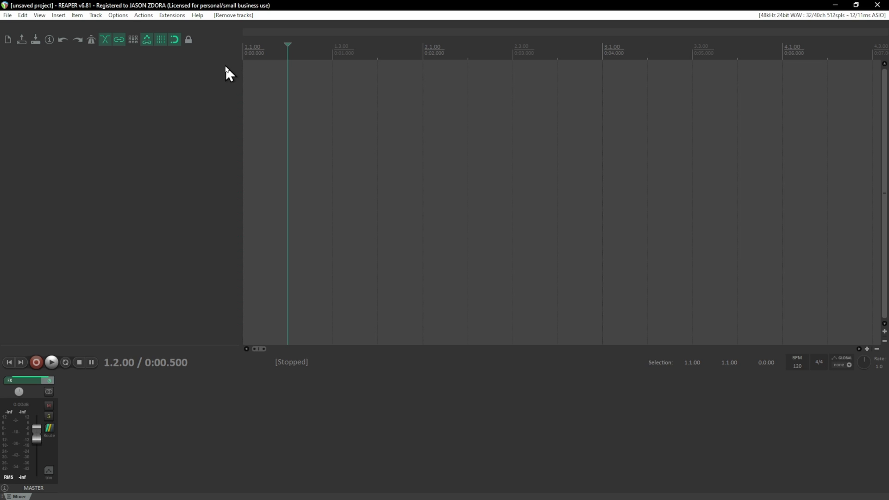
In Preferences > Media Item Defaults, uncheck 'Create automatic fade-in/fade-out', then apply and close.
left_click(116, 16)
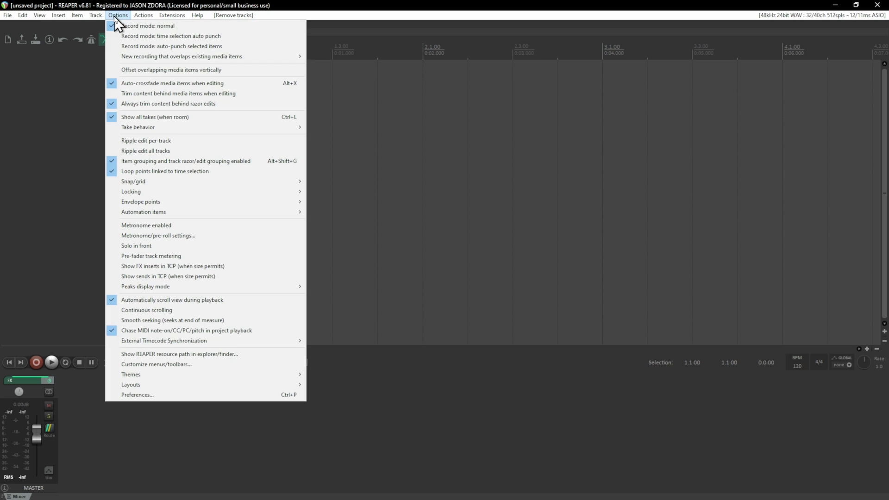
left_click(138, 395)
scroll(315, 234, "up", 2)
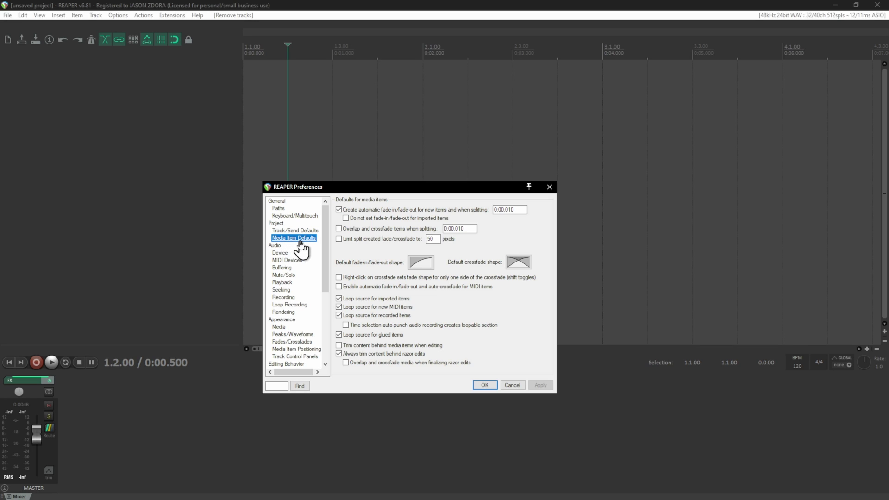
left_click(339, 209)
left_click(540, 385)
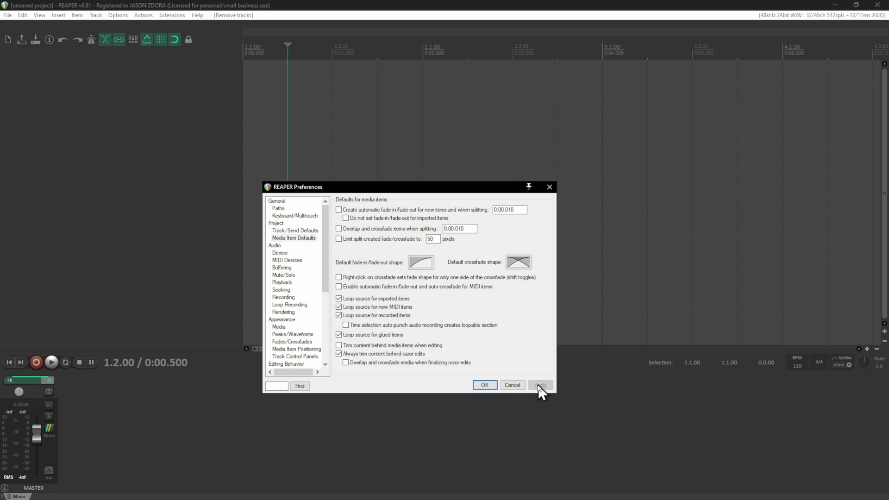
left_click(486, 386)
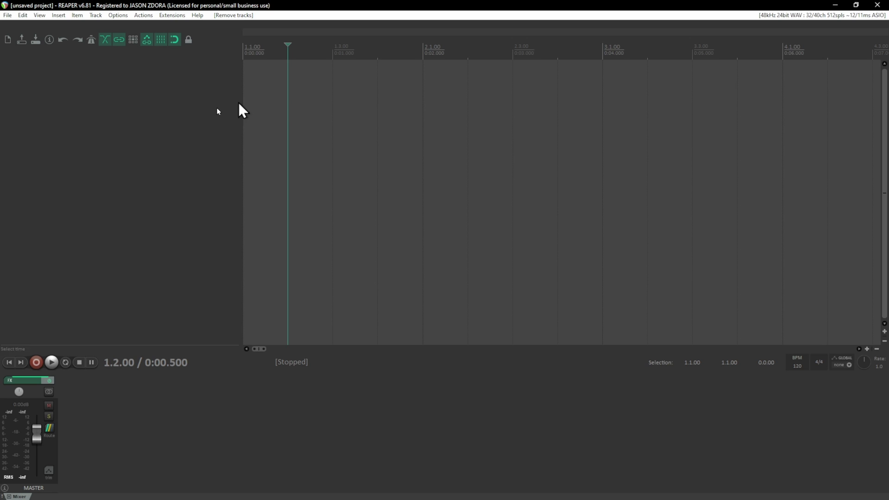
Insert two new tracks and shrink track 2's height.
right_click(143, 99)
left_click(162, 106)
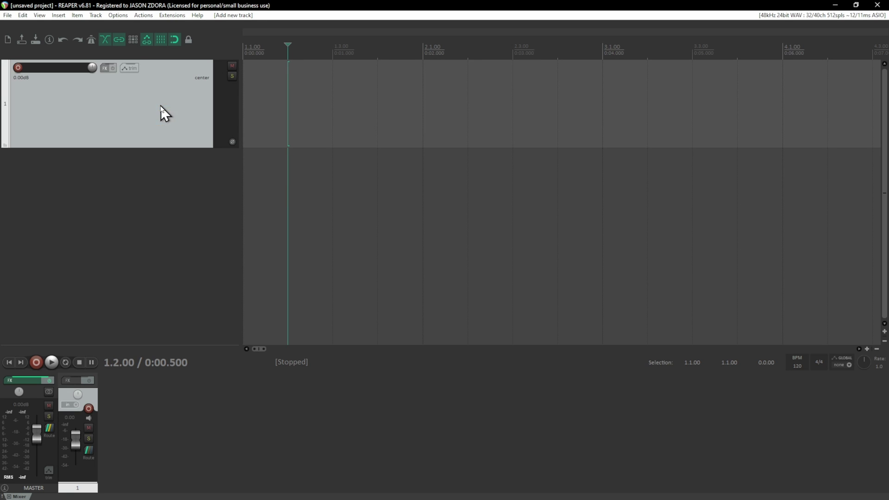
right_click(143, 178)
left_click(161, 185)
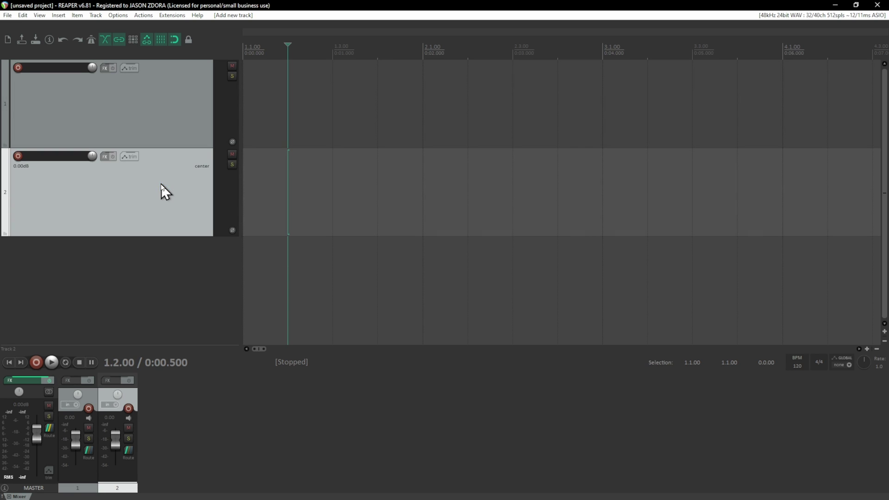
mouse_move(203, 235)
left_mouse_down()
mouse_move(203, 185)
mouse_move(202, 232)
left_mouse_up()
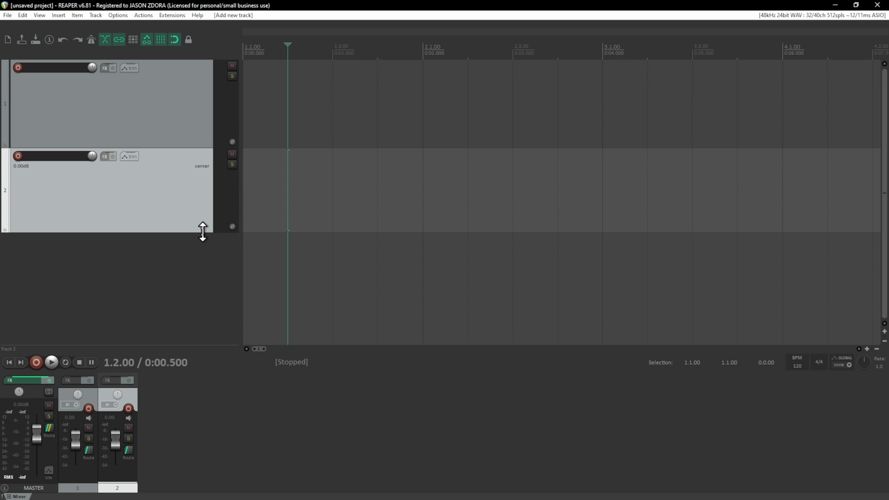
Import GUITAR DI TRACK.wav onto track 1 and play it briefly from the project start.
left_click(160, 96)
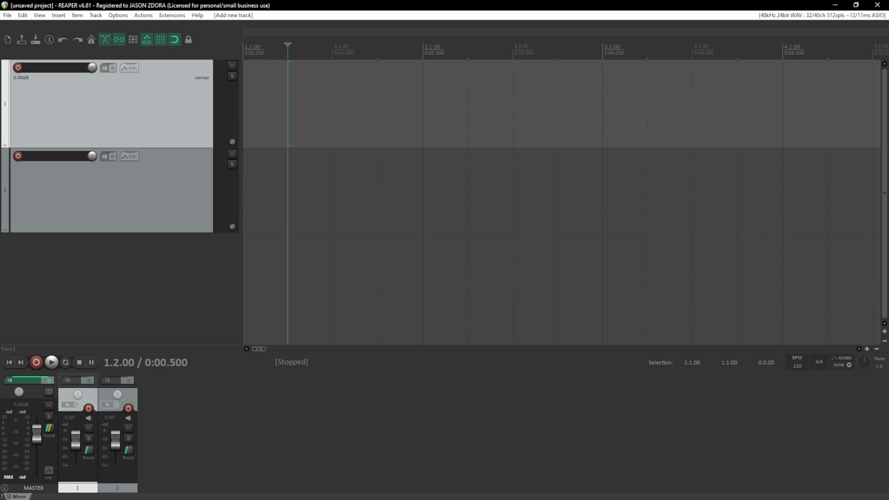
left_click_drag(347, 49, 299, 96)
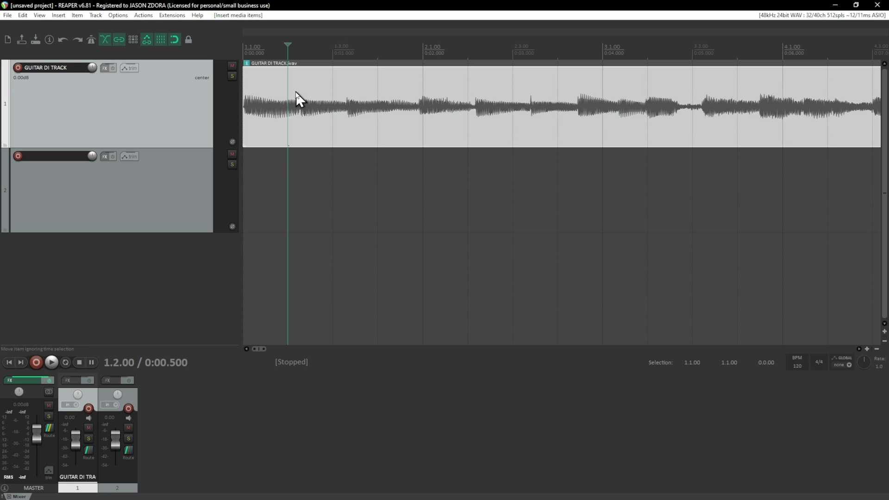
left_click(248, 49)
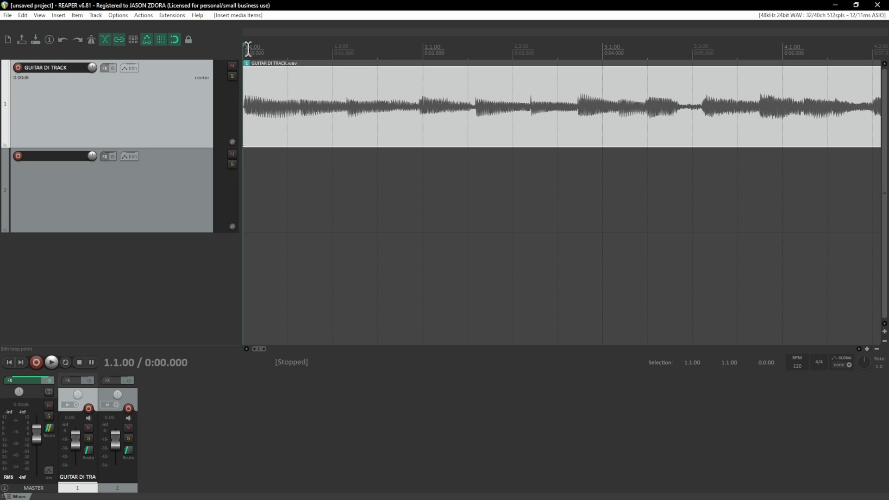
key("space")
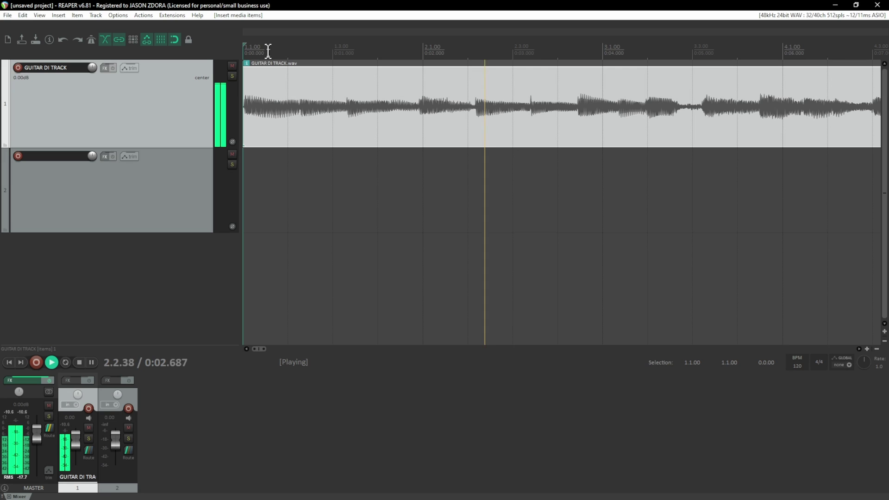
key("space")
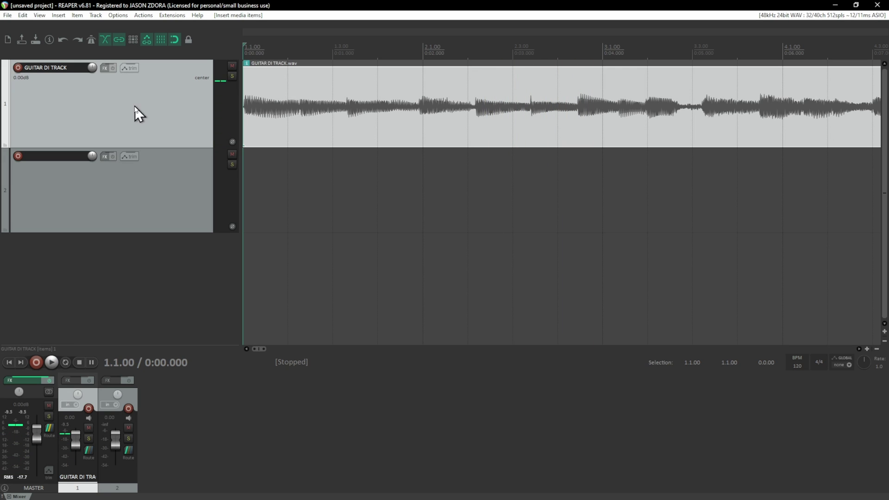
Load Archetype Gojira onto track 1 by searching 'gojira' in the FX browser.
left_click(105, 71)
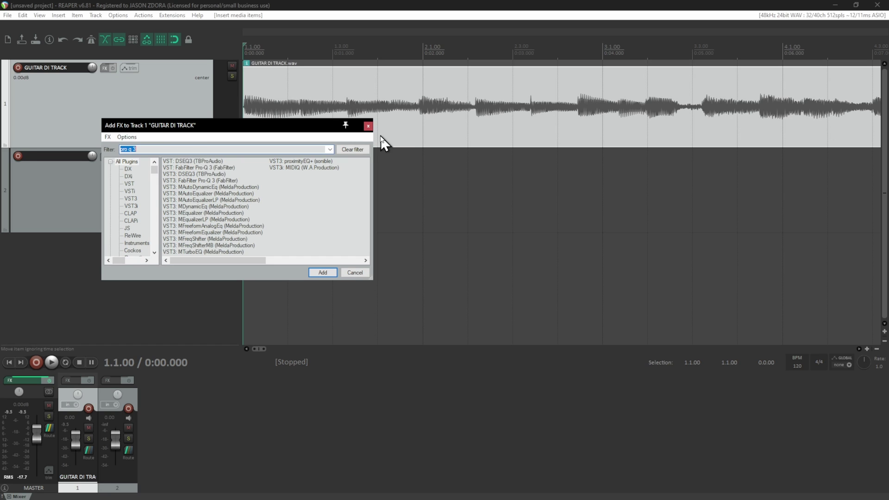
left_click(368, 126)
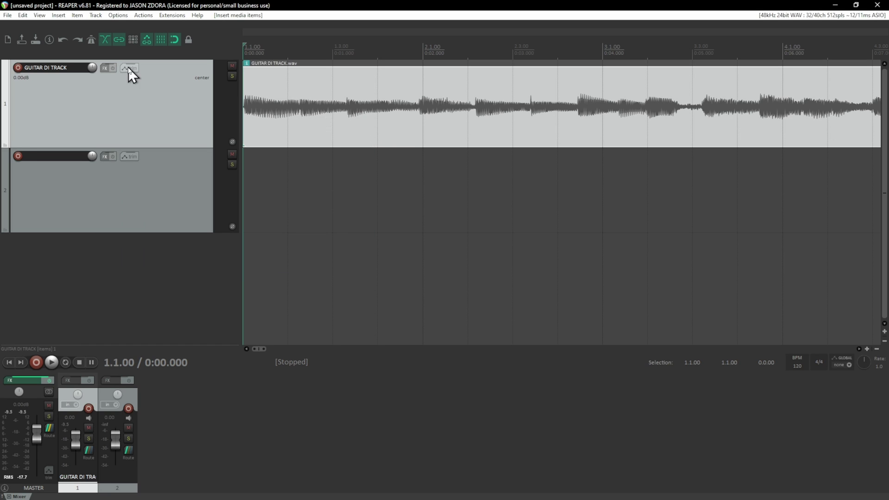
left_click(104, 70)
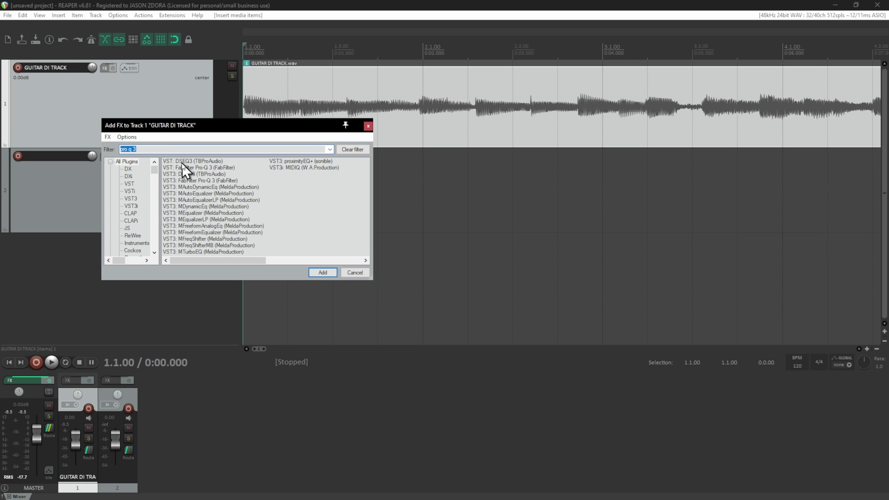
type("gojira")
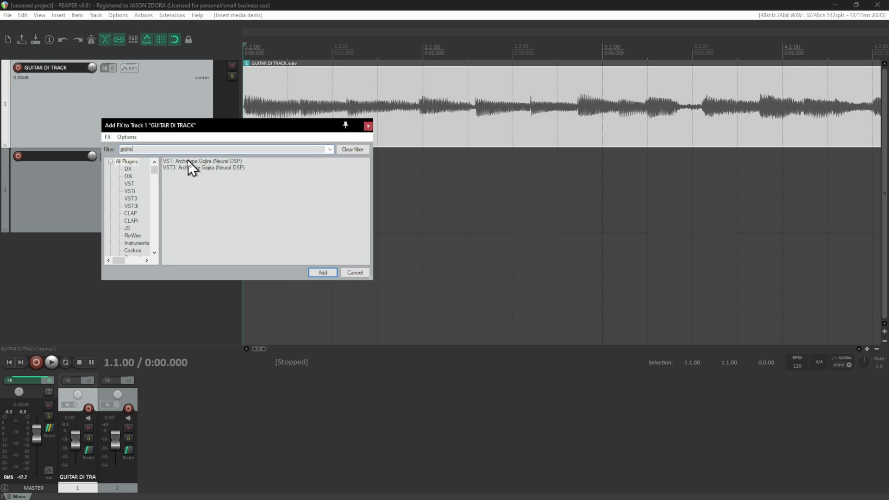
double_click(188, 161)
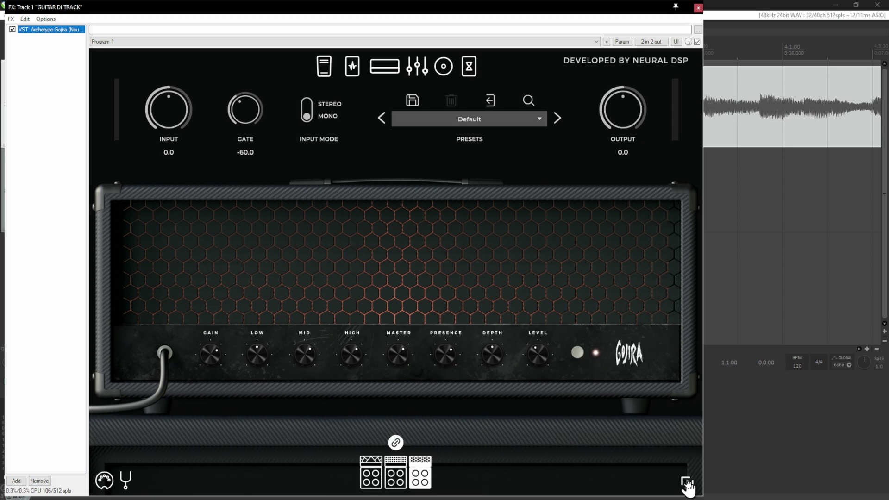
On the cab page, place the Dynamic 57 at 0.500/0.429 and the Condenser 414 at 0.520.
left_click(443, 67)
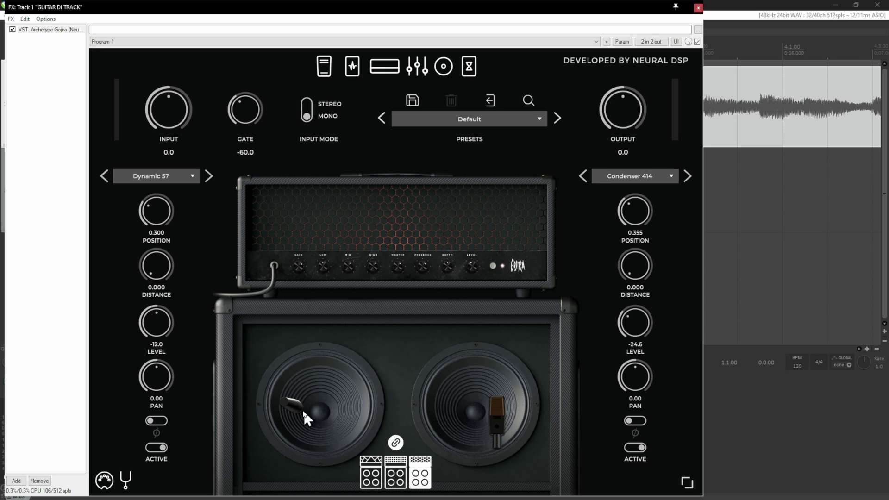
left_click_drag(297, 399, 309, 438)
left_click_drag(490, 417, 475, 413)
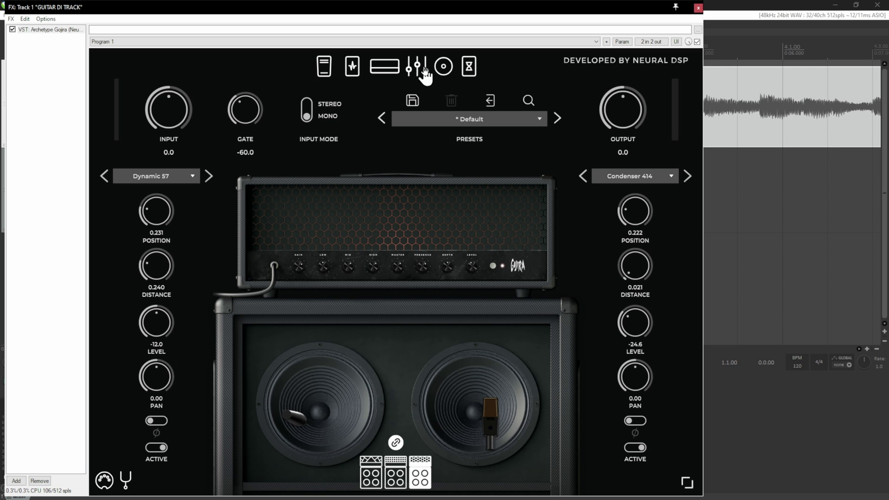
left_click(419, 74)
left_click(443, 69)
key("space")
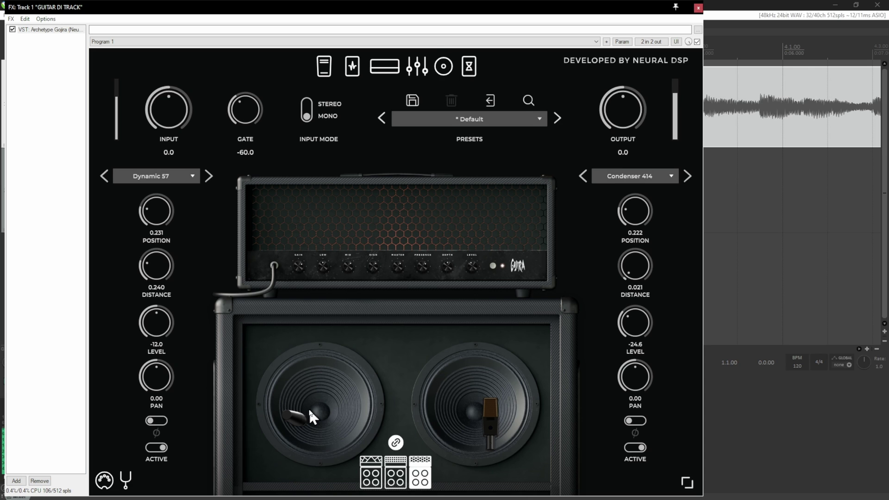
left_click_drag(306, 416, 260, 429)
left_click_drag(487, 421, 429, 395)
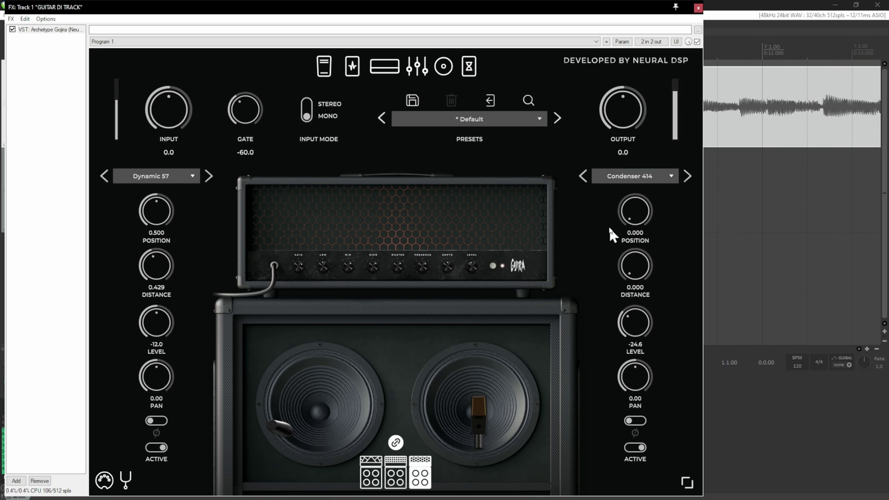
left_click_drag(625, 206, 627, 158)
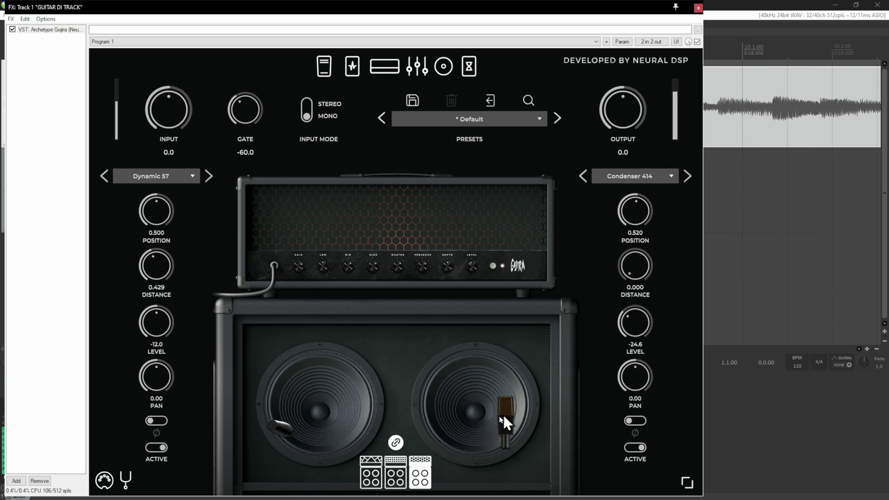
Set Gojira's graphic EQ to 250 Hz −3.2, 1 kHz −4.0, 2 kHz +2.5 and 8 kHz +1.6 dB.
left_click(417, 65)
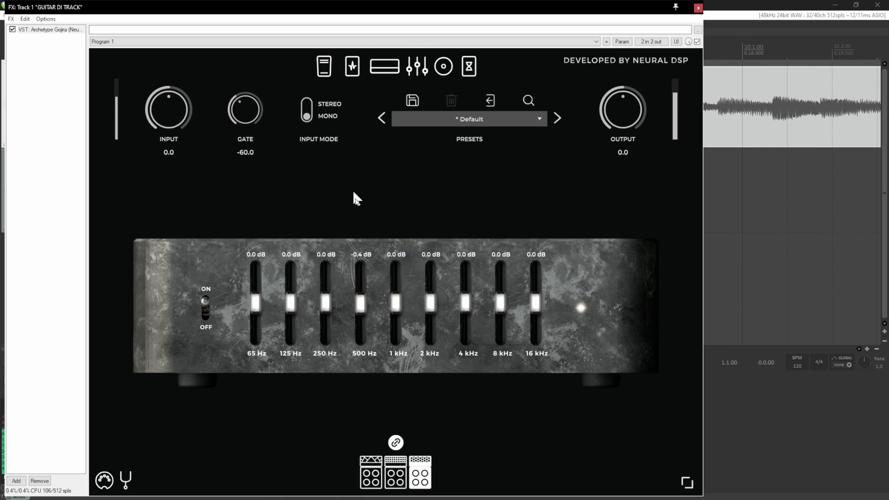
left_click_drag(430, 307, 396, 322)
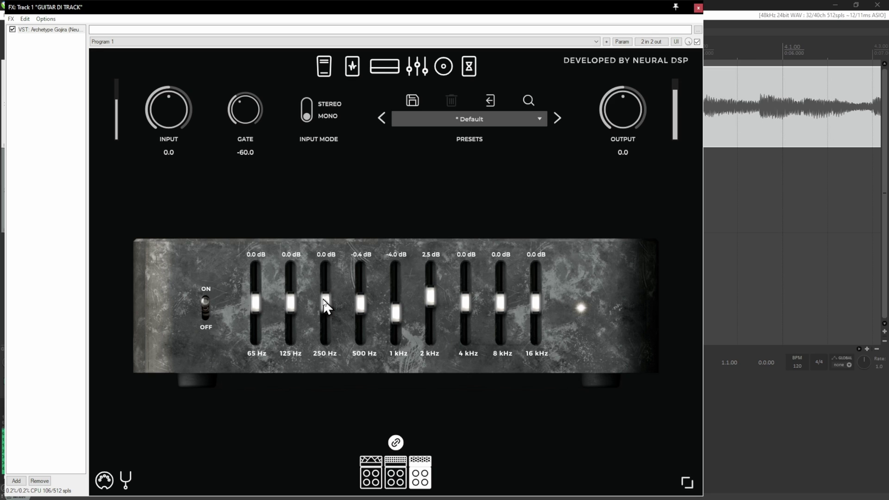
mouse_move(326, 303)
left_mouse_down()
mouse_move(324, 327)
mouse_move(326, 311)
left_mouse_up()
mouse_move(498, 306)
left_mouse_down()
mouse_move(498, 288)
mouse_move(495, 305)
left_mouse_up()
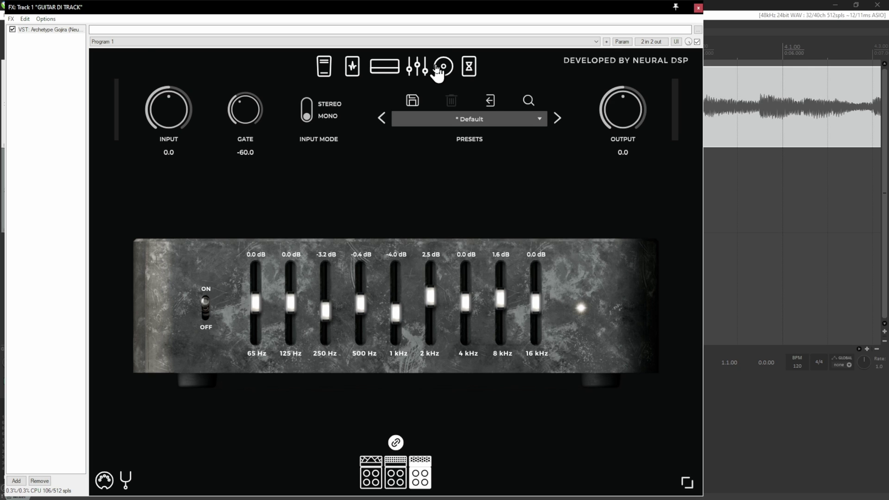
left_click(51, 54)
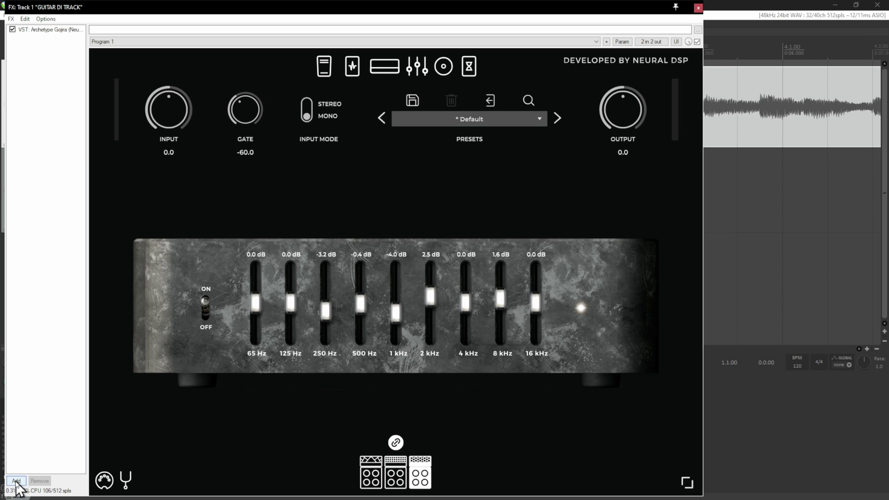
Add FabFilter Pro-Q 3 after Archetype Gojira by searching 'pro q'.
left_click(17, 481)
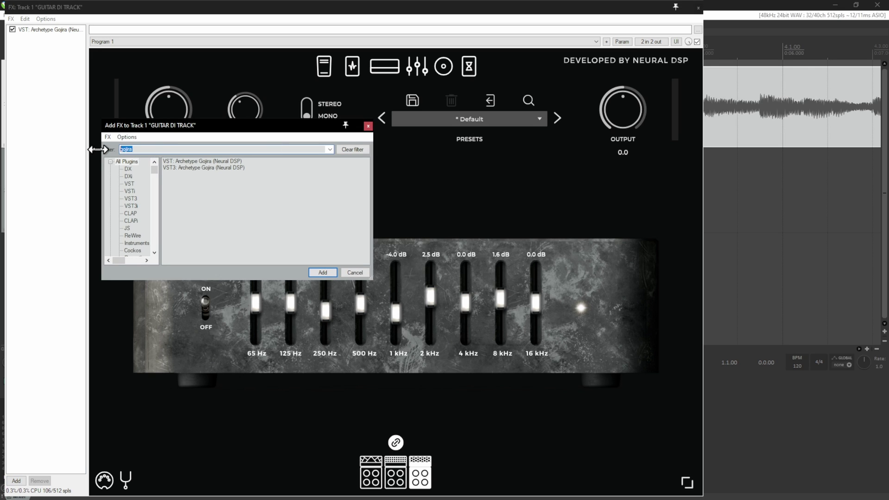
type("pro q 3")
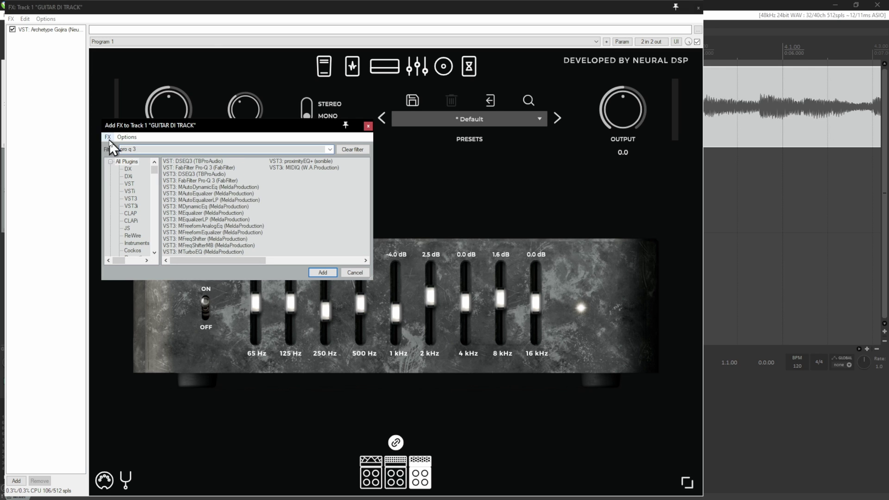
double_click(216, 168)
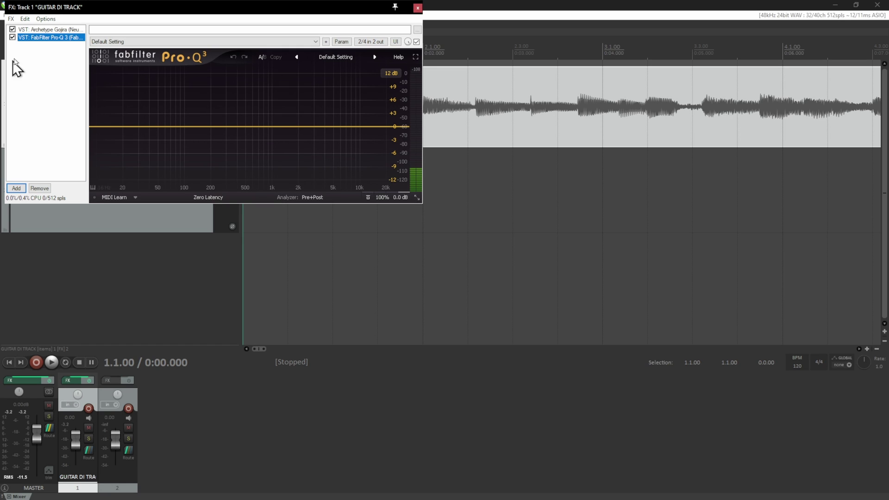
left_click(42, 30)
left_click(45, 38)
Create a first Pro-Q 3 band and a gentle boost near 1.5 kHz while playing back.
left_click_drag(309, 126, 359, 158)
key("space")
scroll(353, 111, "up", 5)
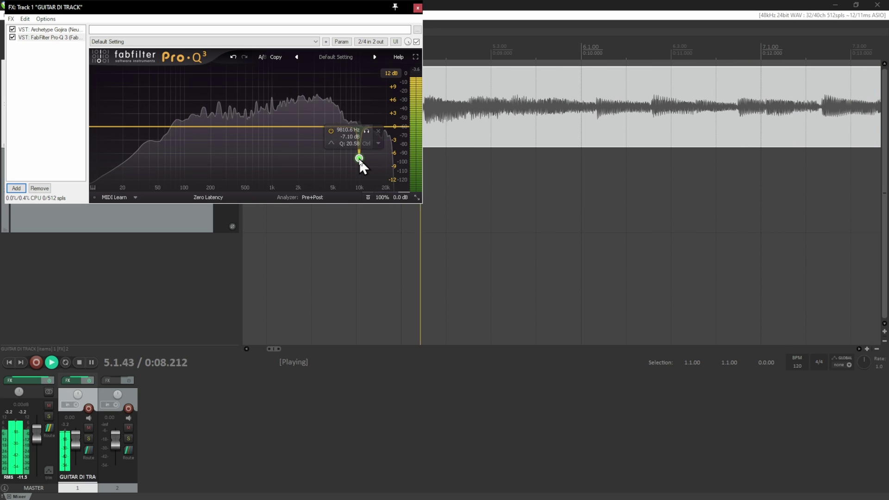
left_click_drag(287, 126, 292, 116)
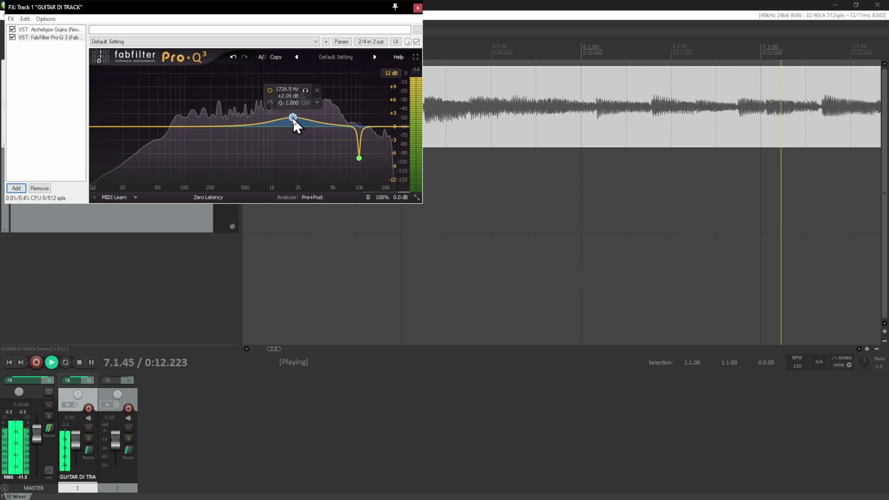
Add a boost near 100 Hz and a -1.77 dB cut at 448 Hz, remove the stray band, stop playback.
left_click(196, 126)
left_click_drag(196, 127, 182, 116)
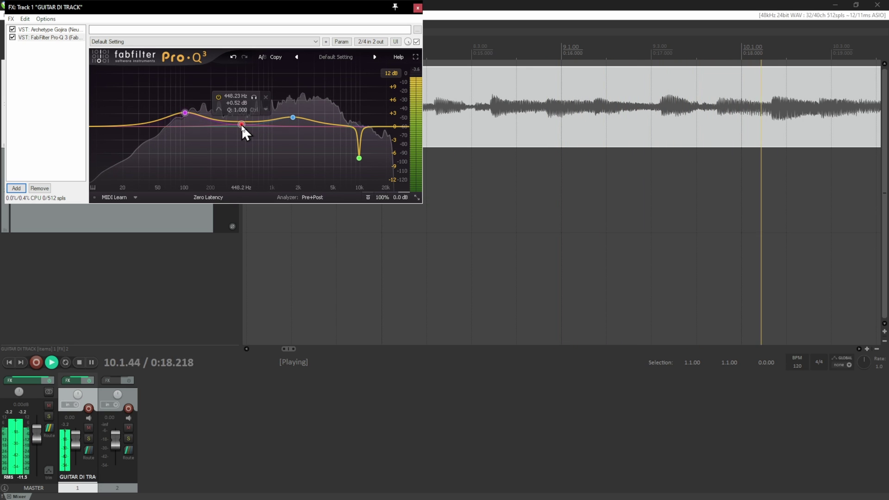
left_click_drag(241, 123, 241, 134)
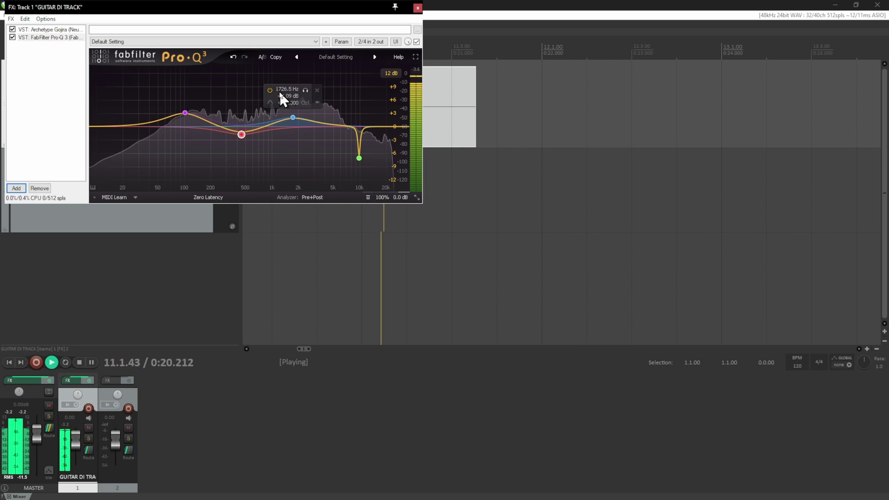
left_click(278, 123)
double_click(277, 123)
key("space")
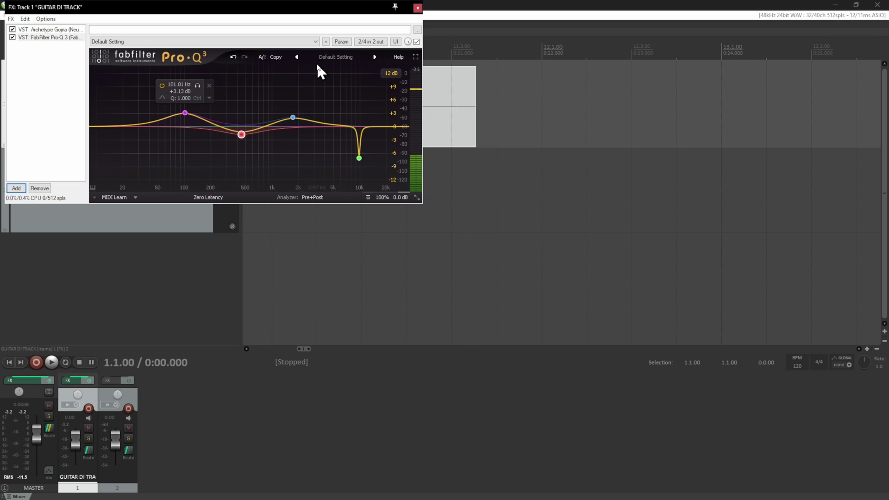
Browse Archetype Gojira's pedal and amp pages and start playback to audition.
left_click(45, 30)
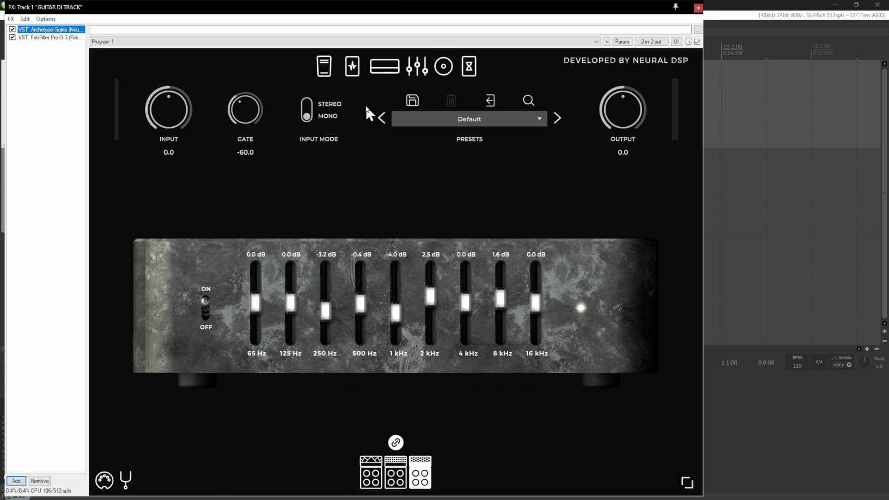
left_click(325, 67)
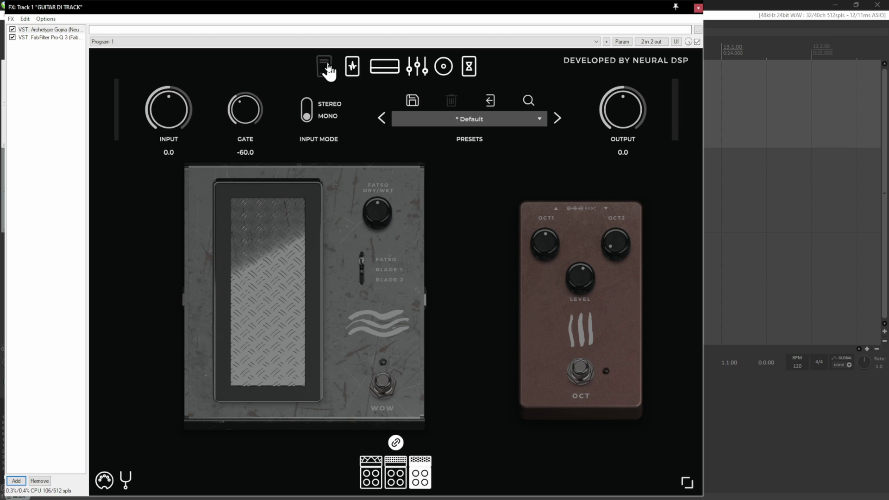
left_click(352, 66)
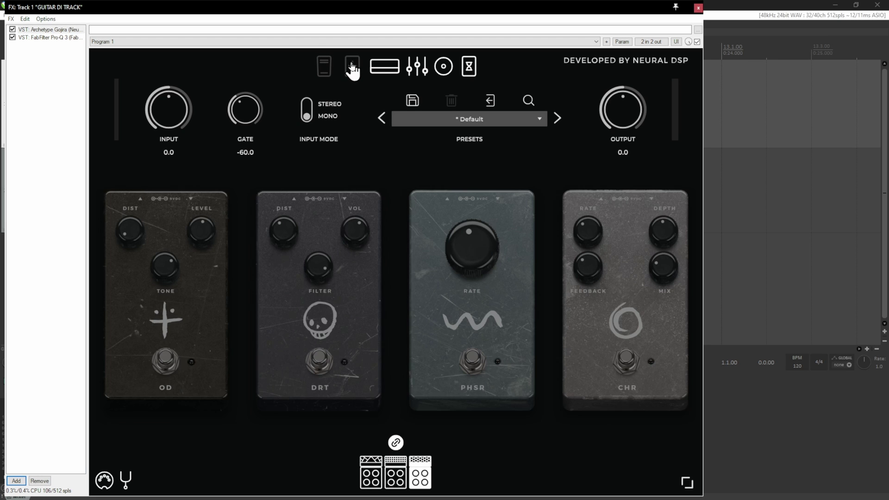
left_click(385, 70)
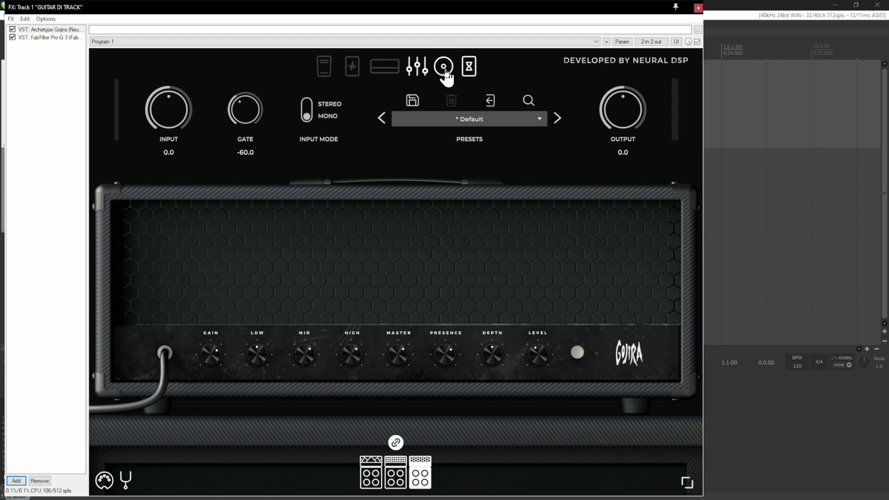
left_click(469, 68)
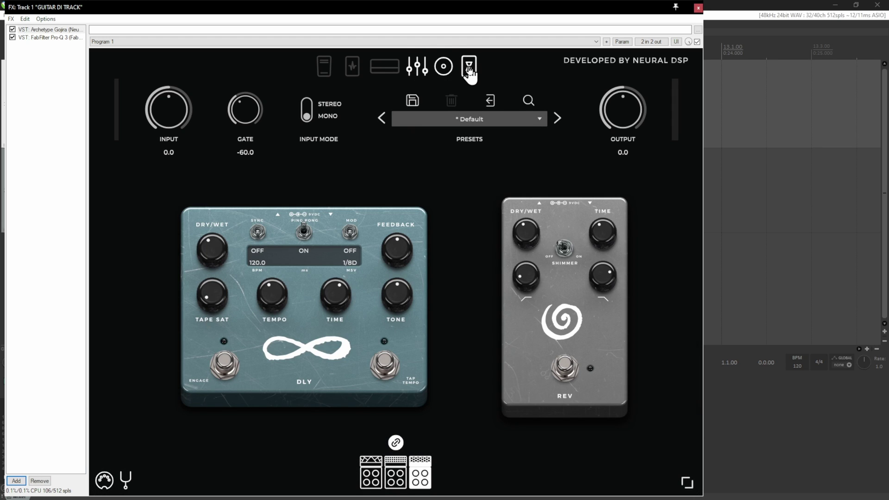
key("space")
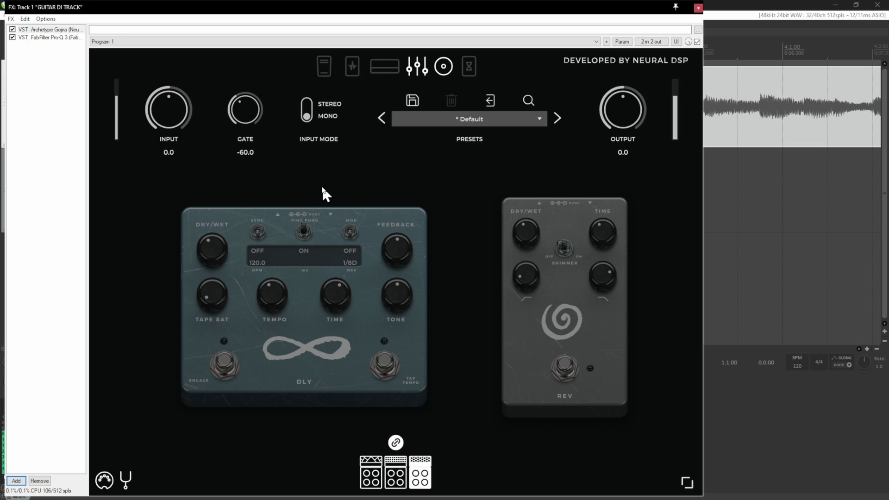
Compare Gojira's cab and EQ pages, then return to Pro-Q 3 and centre the FX window.
left_click(443, 68)
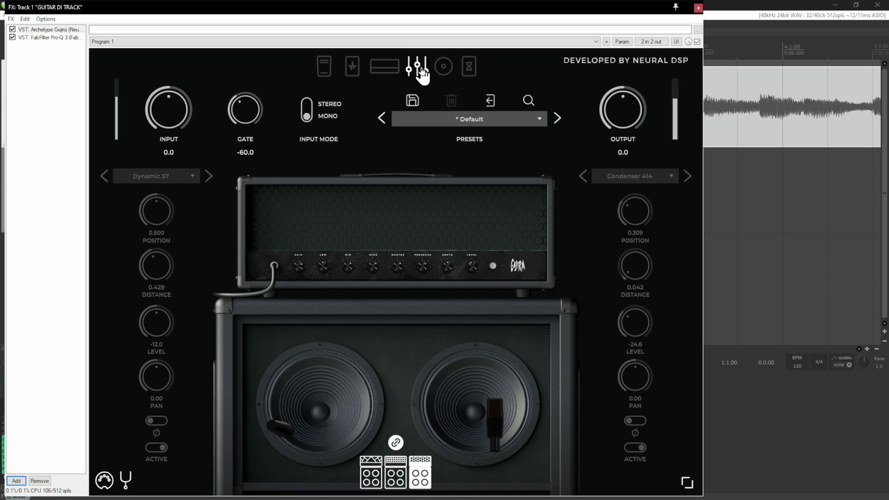
left_click(422, 70)
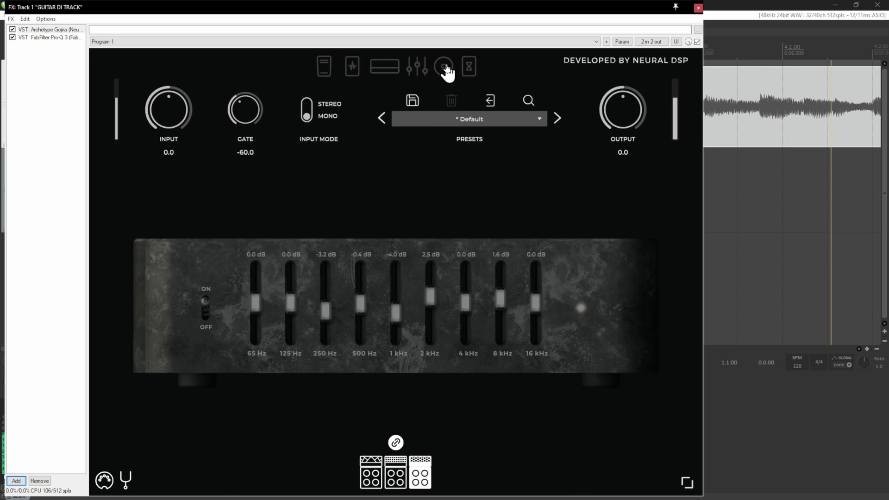
left_click(444, 67)
left_click(419, 68)
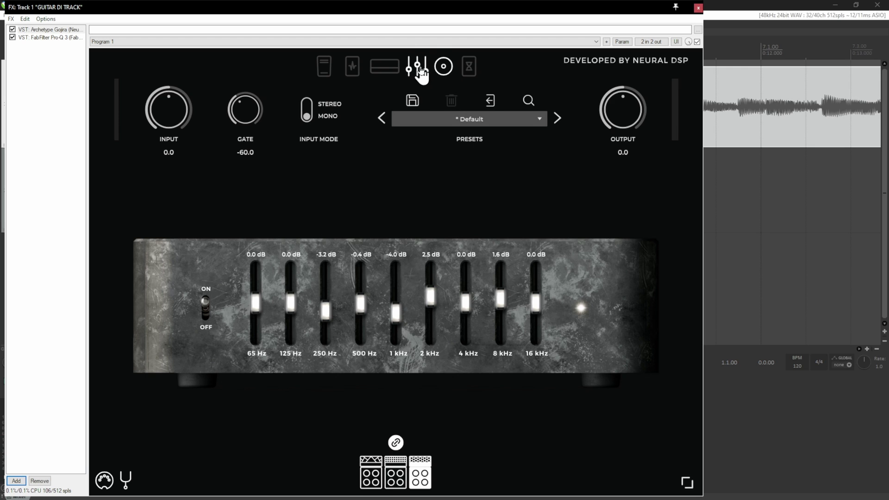
left_click(442, 72)
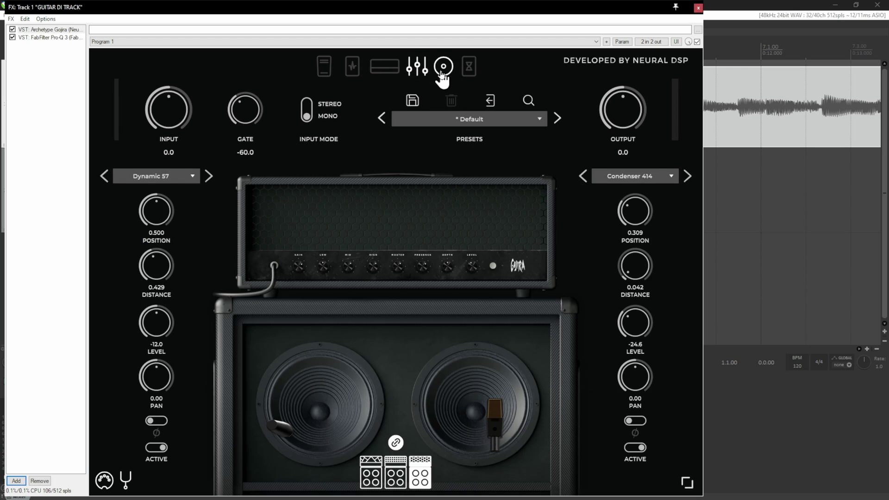
left_click(415, 74)
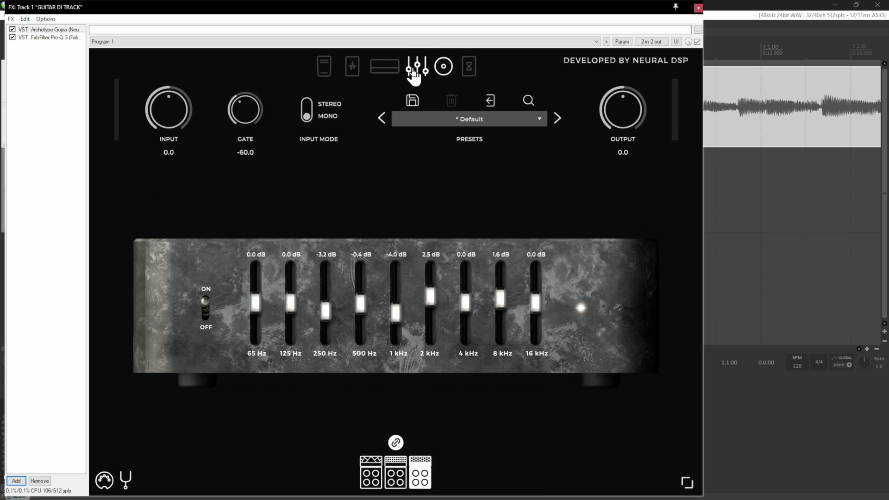
left_click(444, 67)
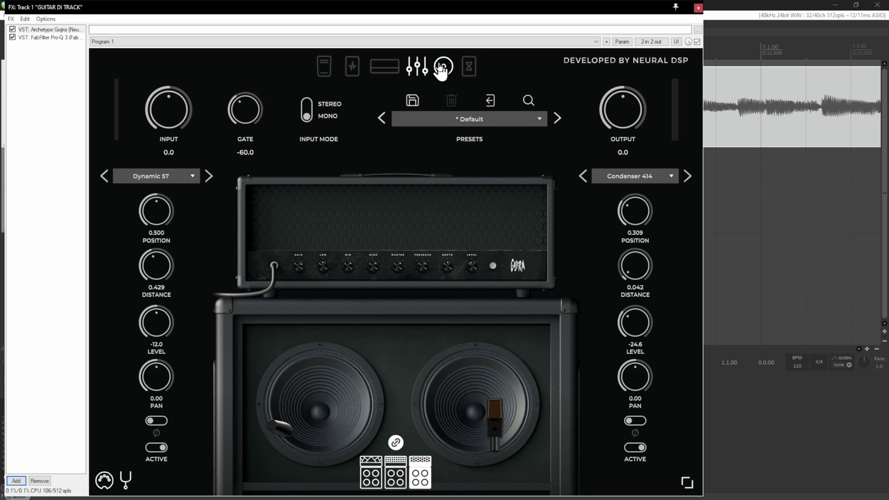
left_click(45, 37)
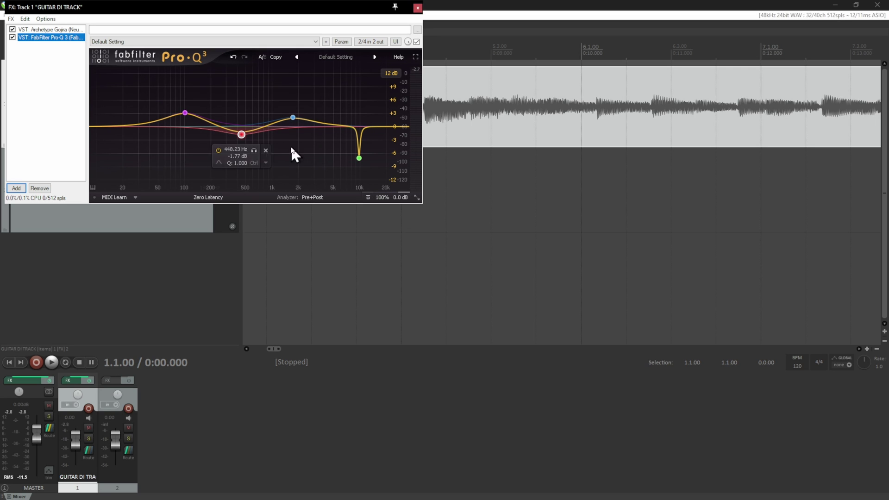
left_click_drag(289, 12, 507, 95)
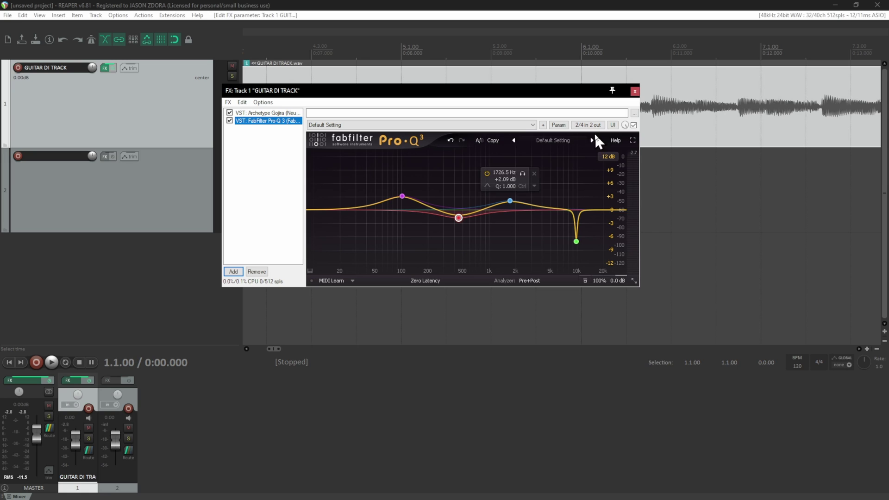
Close the FX chain and add a post-fader send from GUITAR DI TRACK to track 2 at +0.00 dB.
left_click(634, 91)
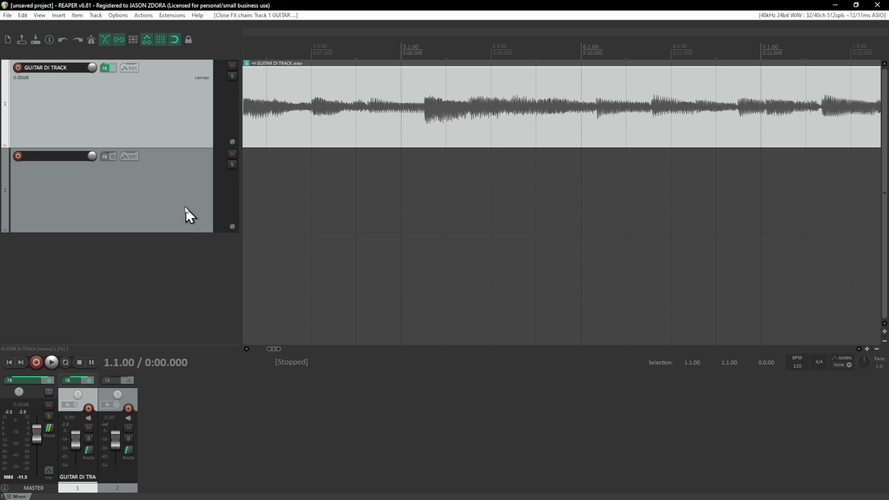
left_click(159, 186)
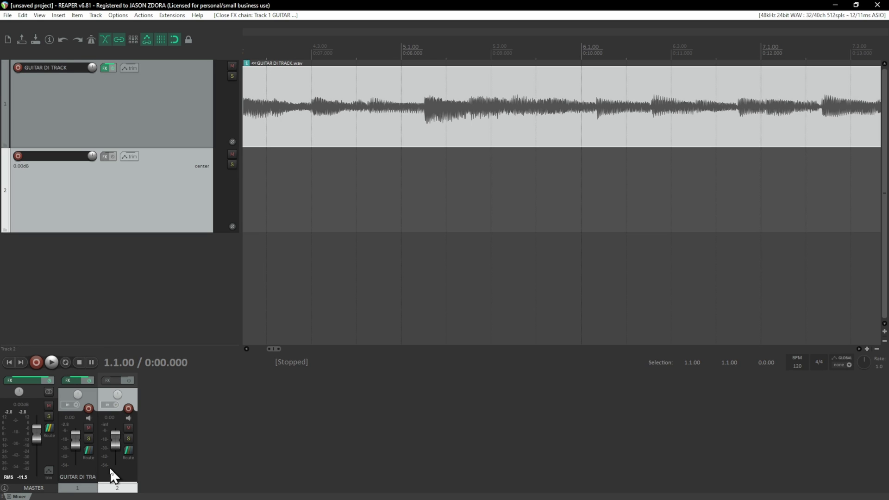
left_click(83, 467)
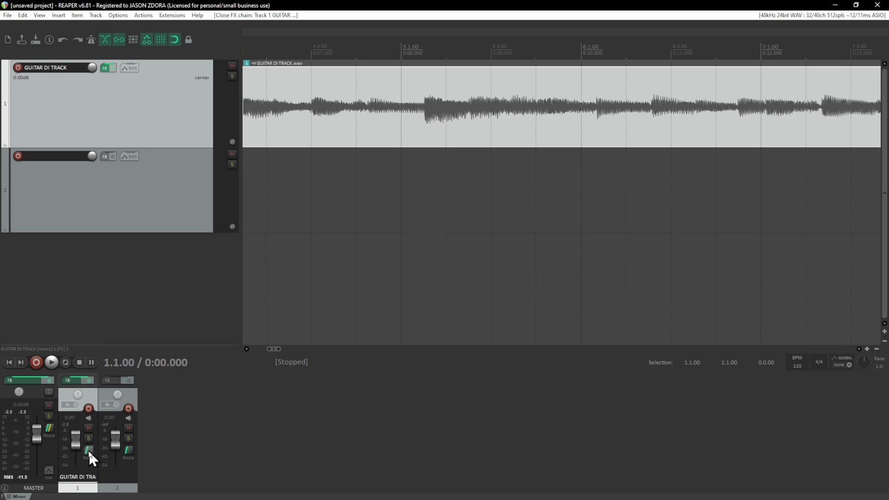
left_click_drag(121, 441, 118, 435)
left_click_drag(117, 435, 117, 418)
left_click_drag(116, 424, 216, 344)
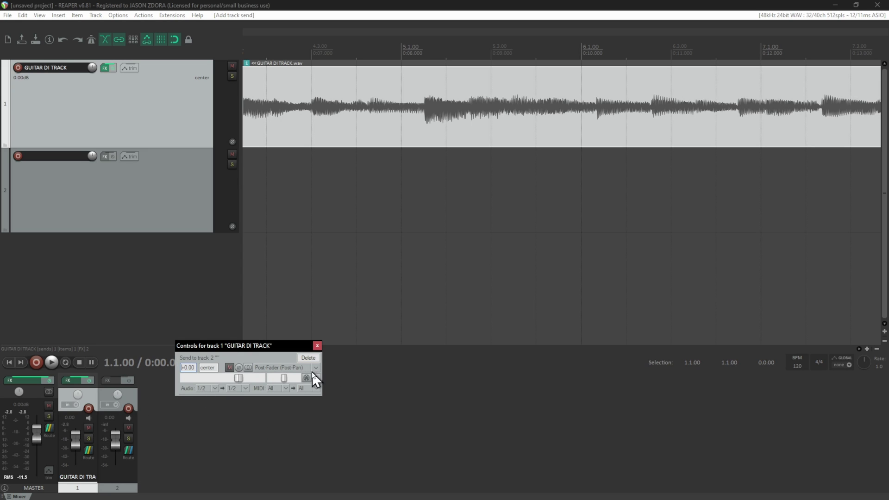
left_click(317, 345)
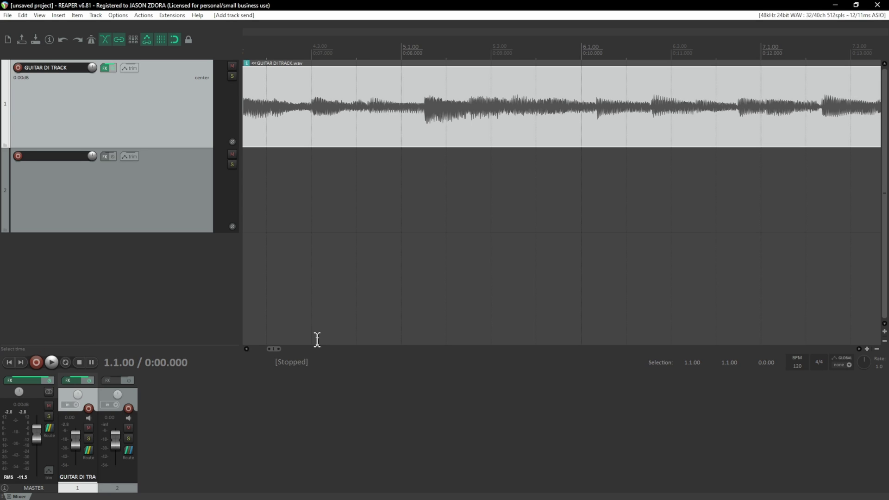
Record-arm track 2 with input set to None and record mode 'Record: output (mono)'.
left_click(157, 188)
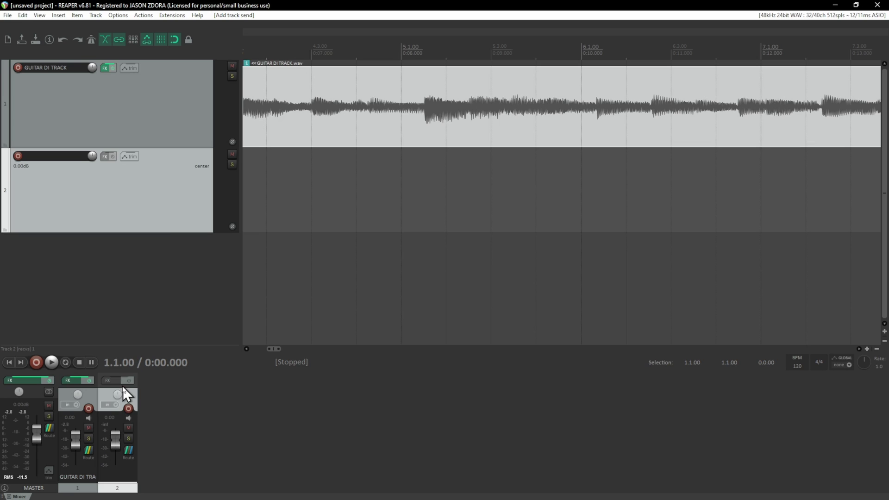
left_click(18, 157)
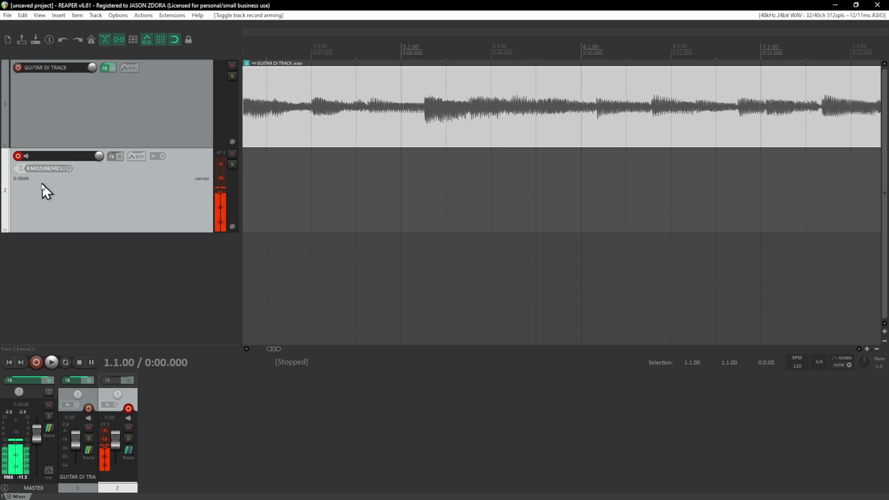
left_click_drag(240, 191, 373, 189)
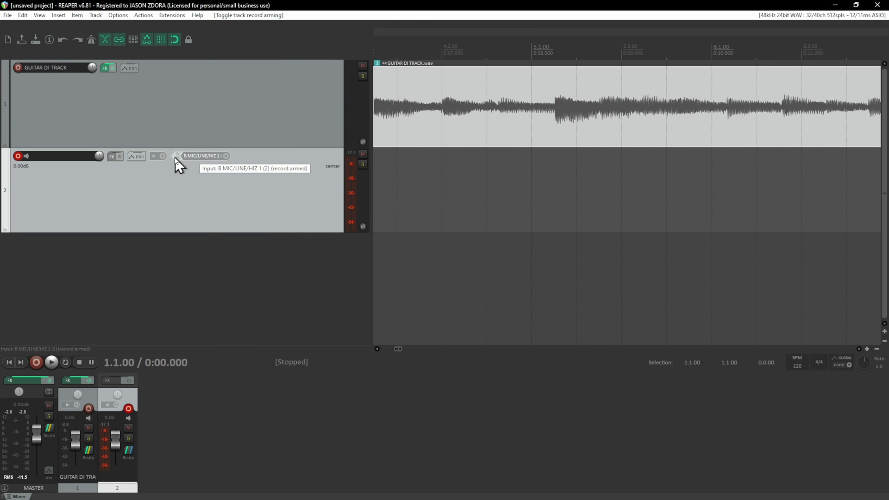
left_click(210, 156)
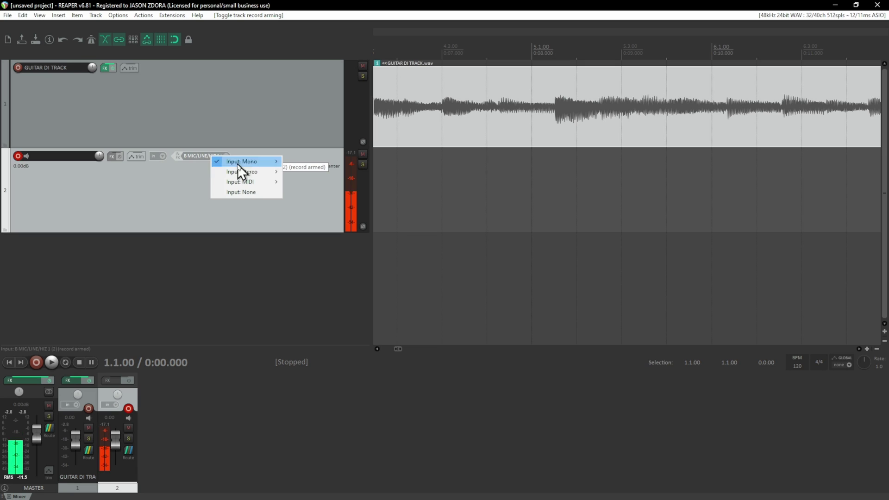
left_click(239, 193)
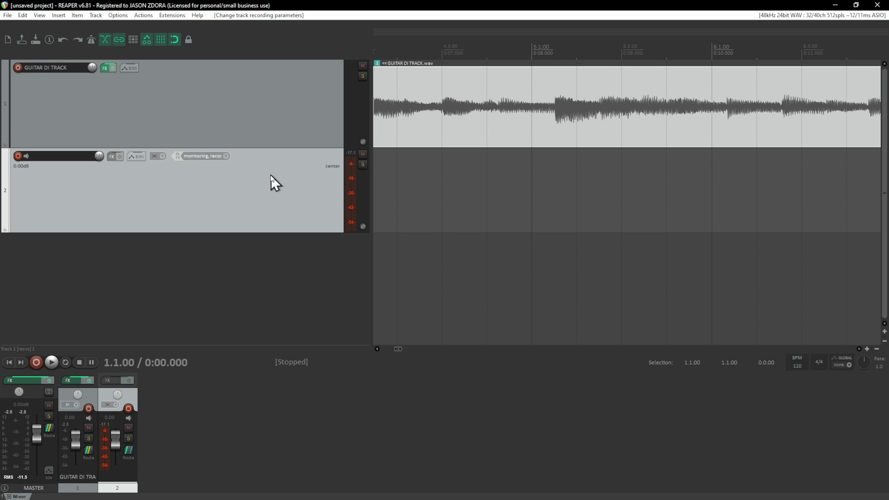
left_click(160, 157)
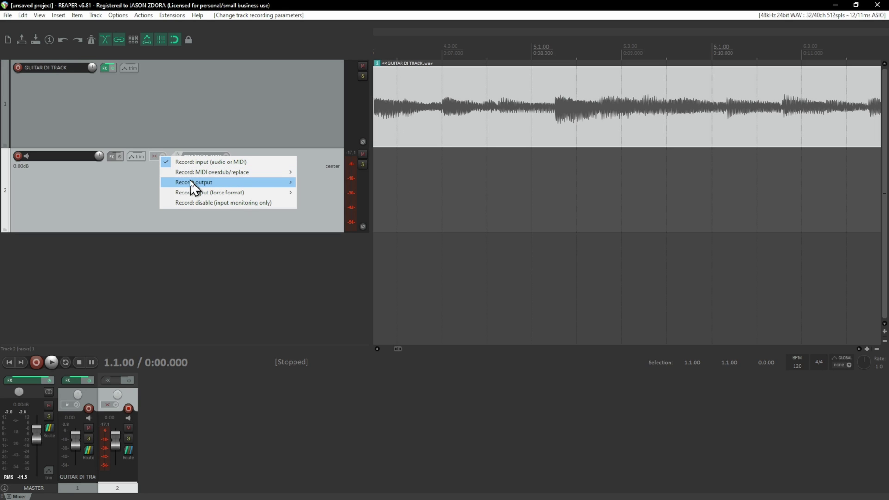
mouse_move(195, 184)
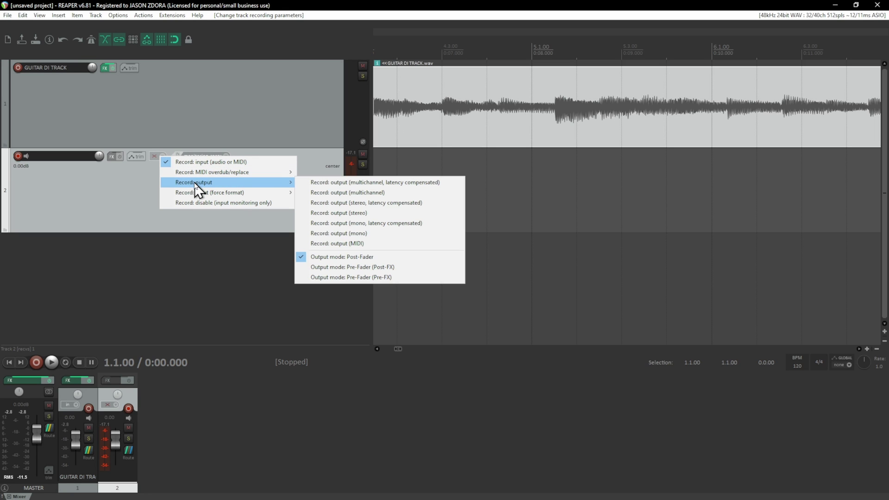
left_click(351, 234)
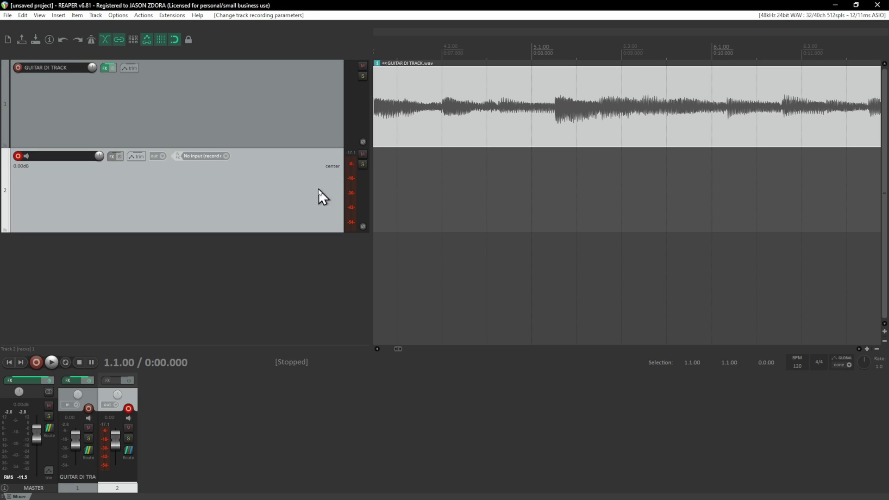
Bring 48khz single sample impulse.wav from another window onto the guitar track.
scroll(442, 152, "down", 10)
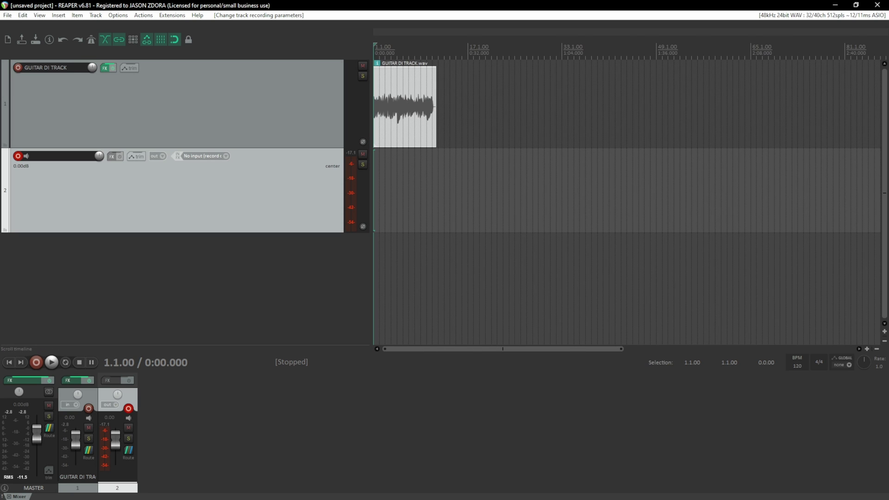
key("alt+Tab")
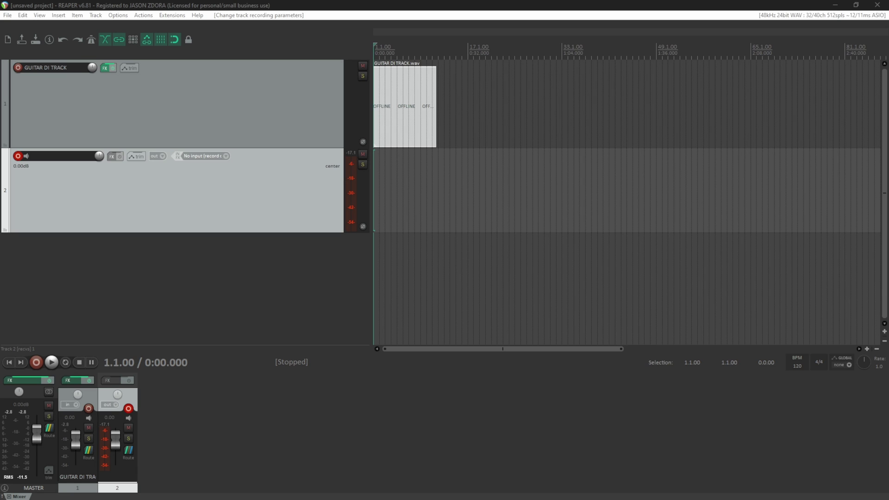
left_click_drag(391, 155, 456, 111)
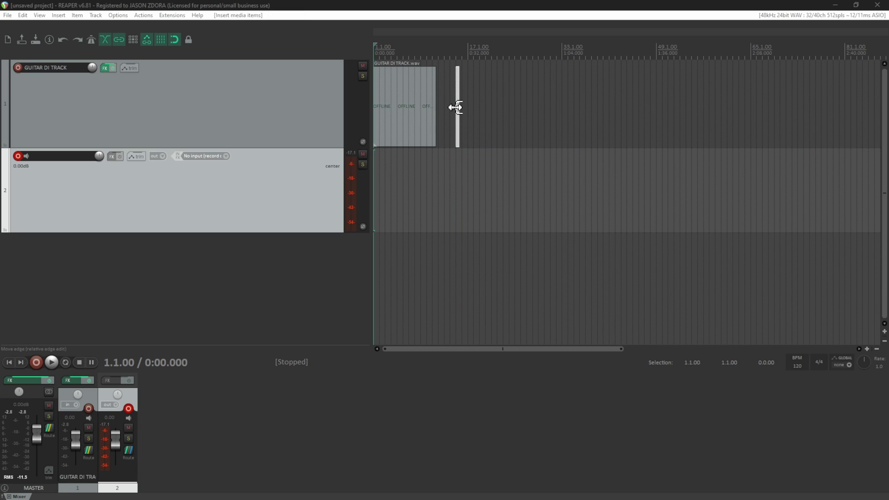
Place the edit cursor at 15.1.00 and zoom in on the impulse item.
scroll(455, 107, "up", 4)
scroll(614, 95, "up", 4)
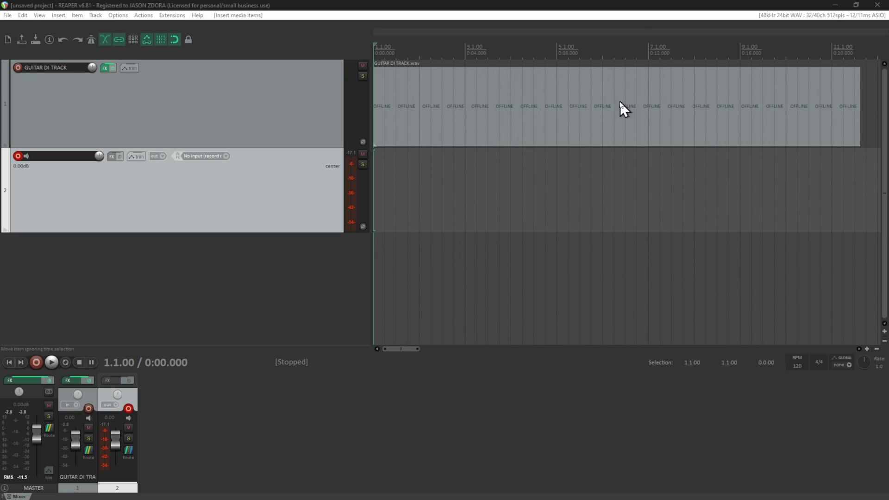
scroll(705, 105, "down", 5)
left_click(537, 47)
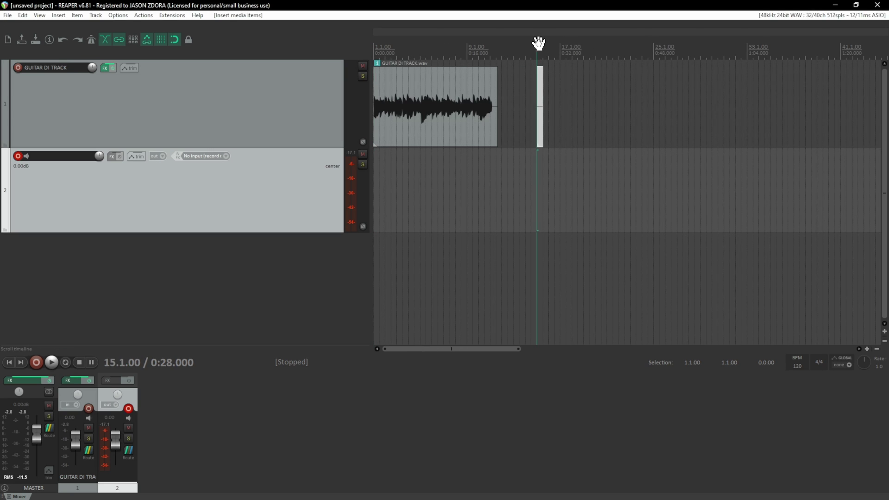
scroll(538, 100, "up", 10)
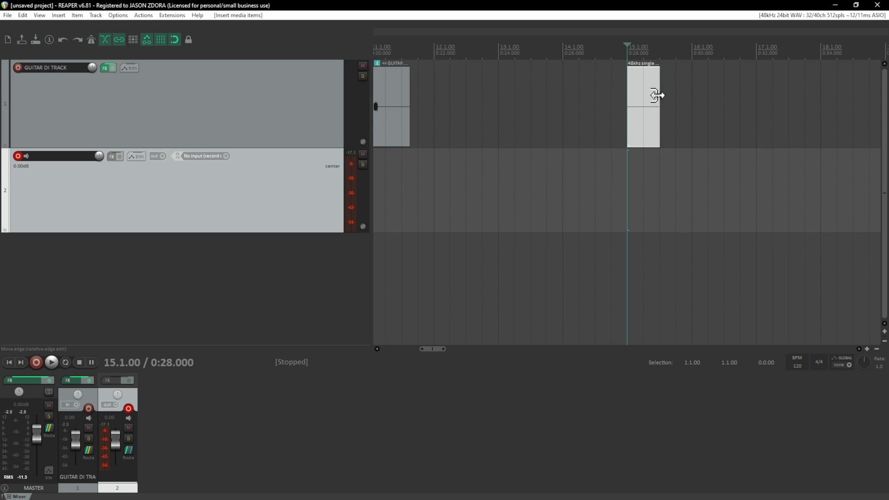
scroll(652, 99, "up", 2)
scroll(644, 101, "down", 3)
scroll(640, 99, "up", 4)
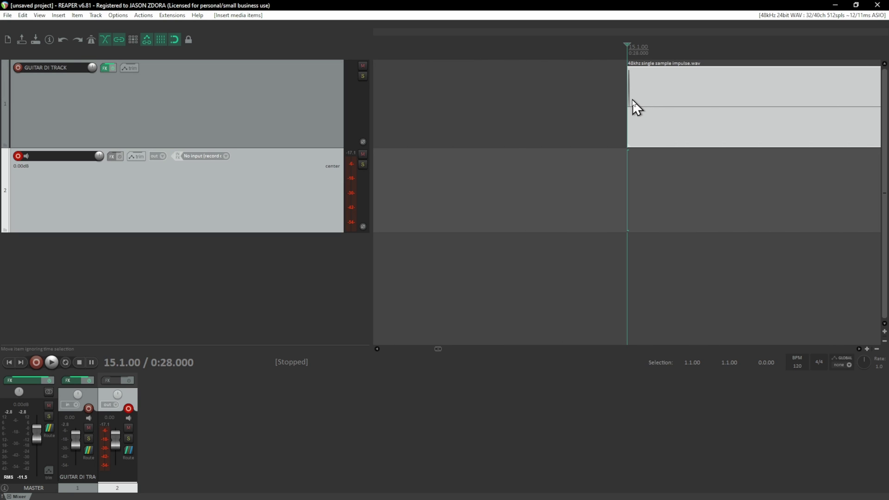
scroll(632, 99, "up", 1)
left_click_drag(627, 93, 628, 102)
left_click(105, 70)
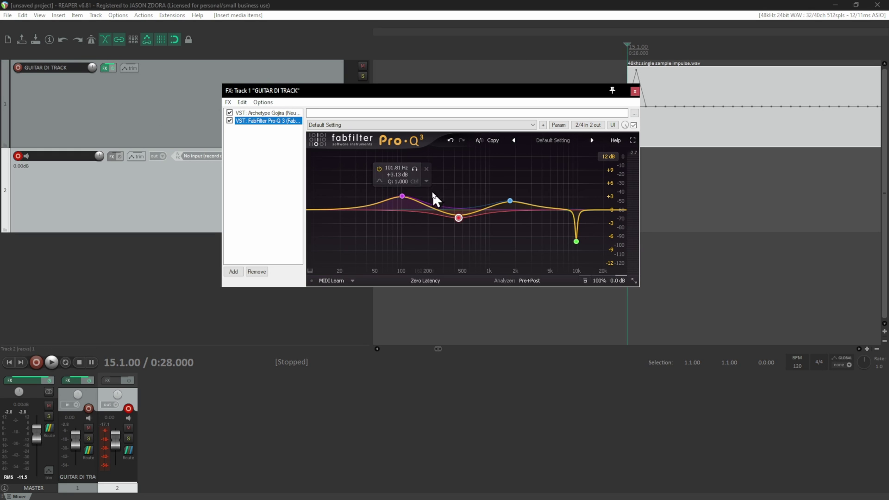
left_click(267, 112)
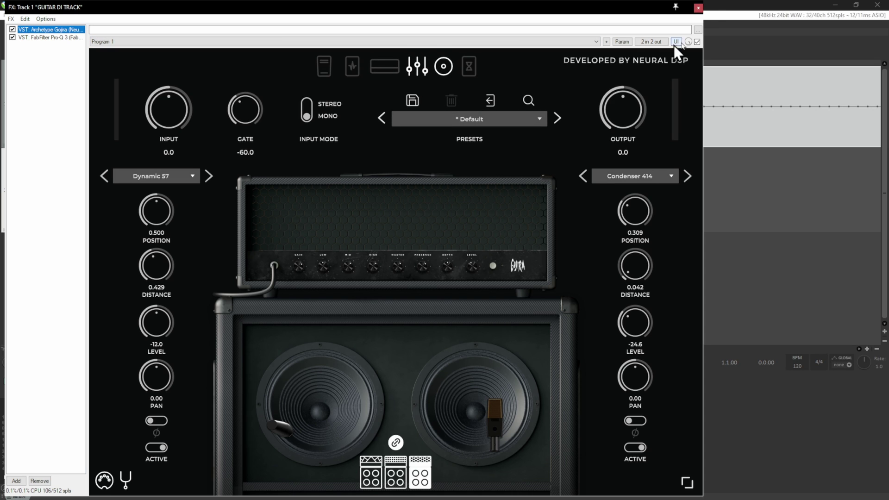
left_click(699, 8)
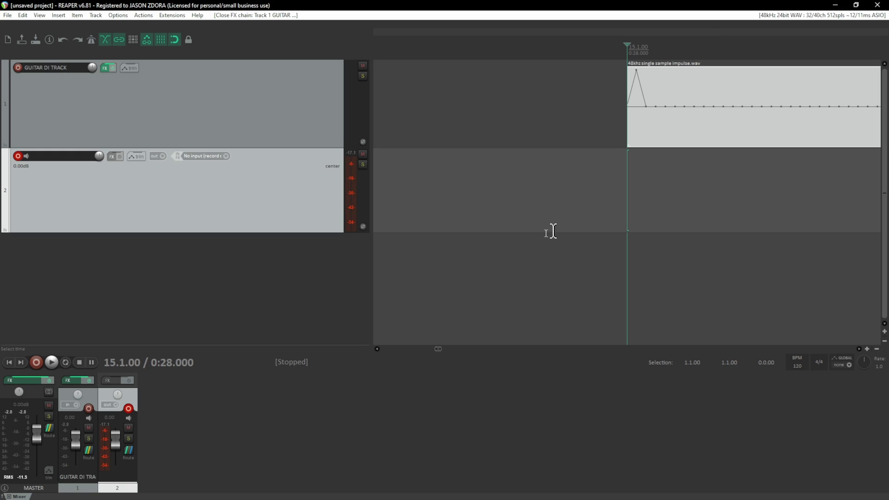
Record the processed impulse onto track 2 starting at 14.4.00, creating 02-230729_1432.wav.
left_click(660, 190)
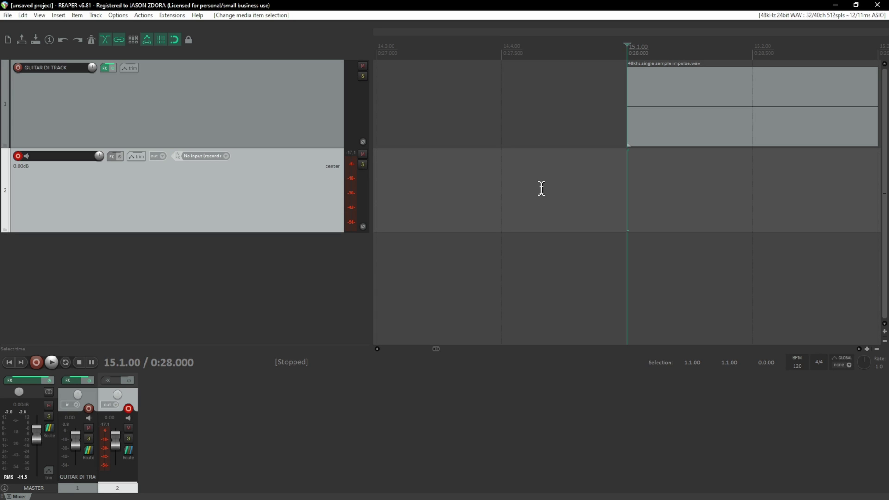
left_click(525, 189)
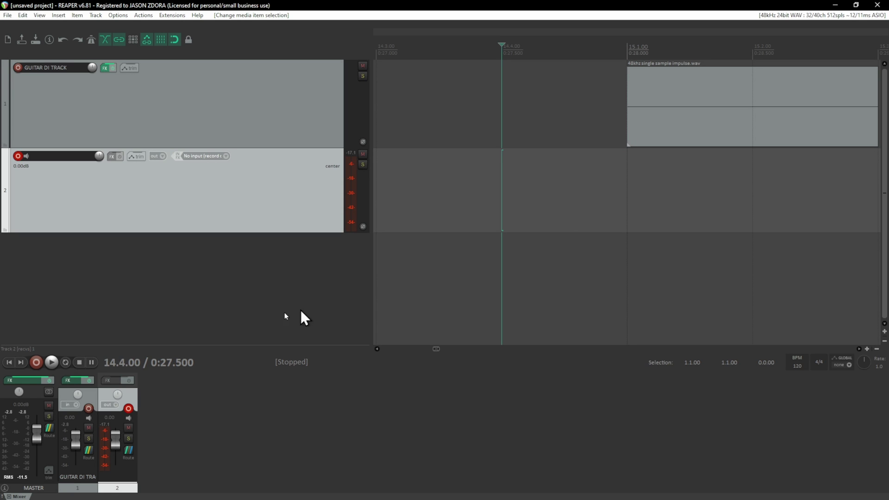
left_click(37, 362)
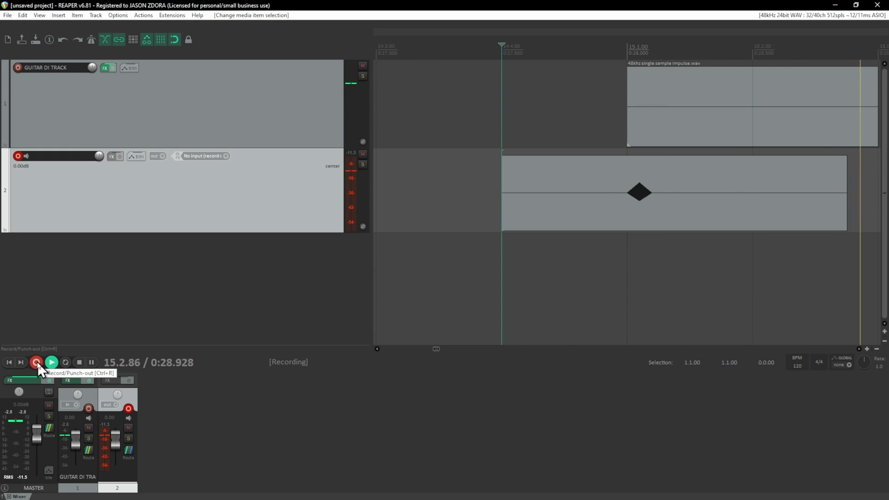
left_click(36, 362)
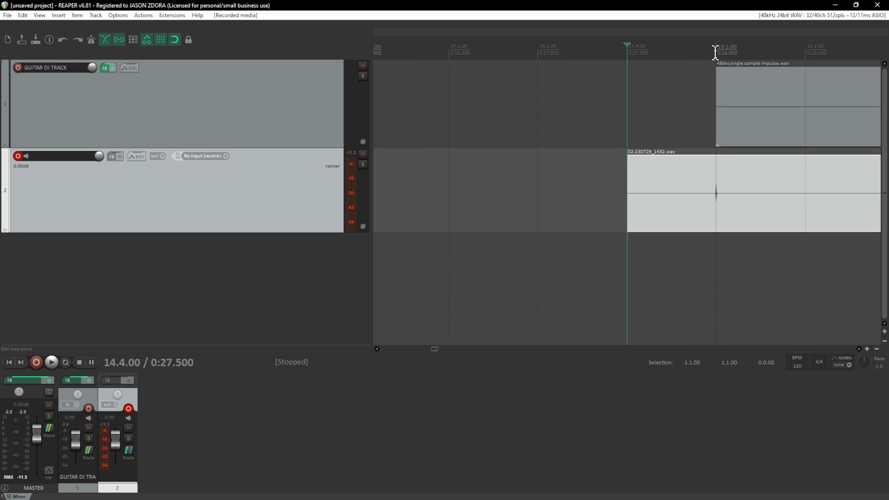
Put the edit cursor at 15.1.00 and zoom in to inspect track 2's recorded impulse.
left_click(715, 52)
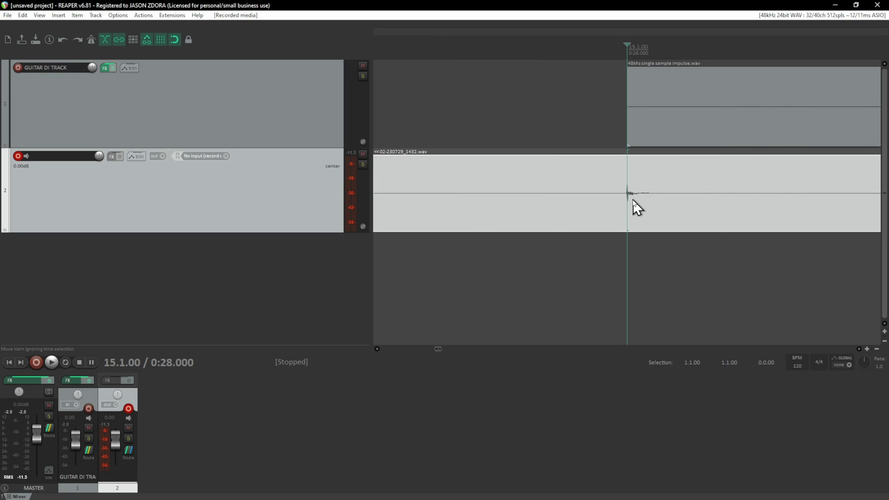
scroll(632, 199, "up", 10)
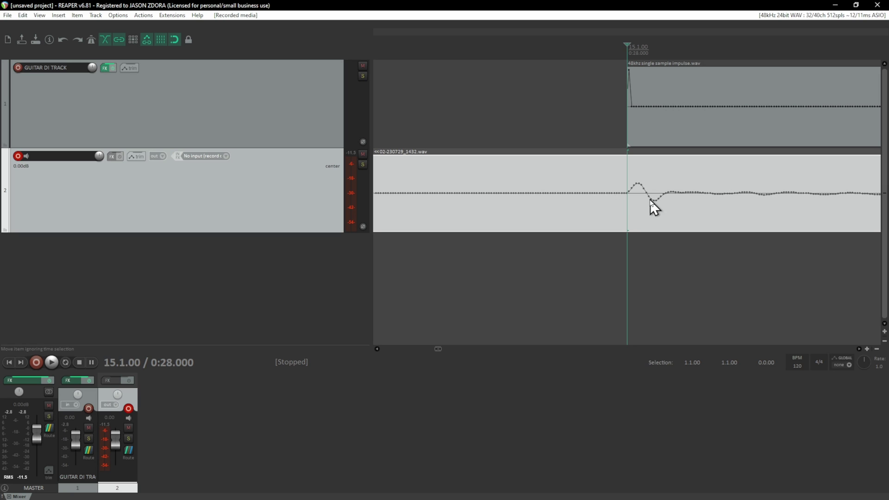
scroll(632, 74, "up", 4)
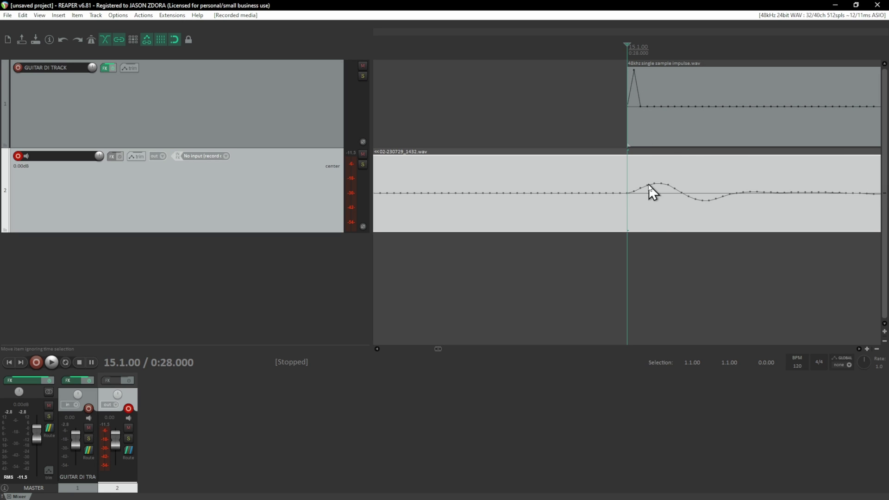
scroll(645, 189, "down", 4)
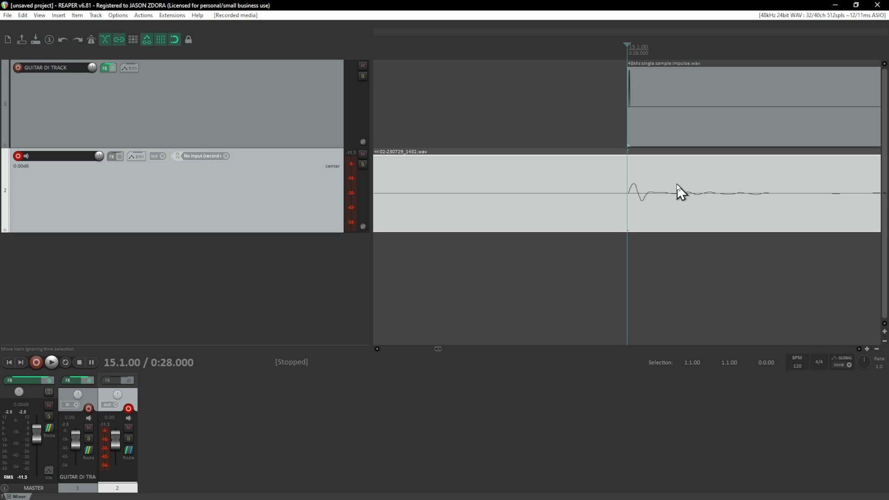
Peak-normalize track 2's recorded item to 0.00 dB with Item processing > Normalize items.
right_click(645, 172)
mouse_move(670, 214)
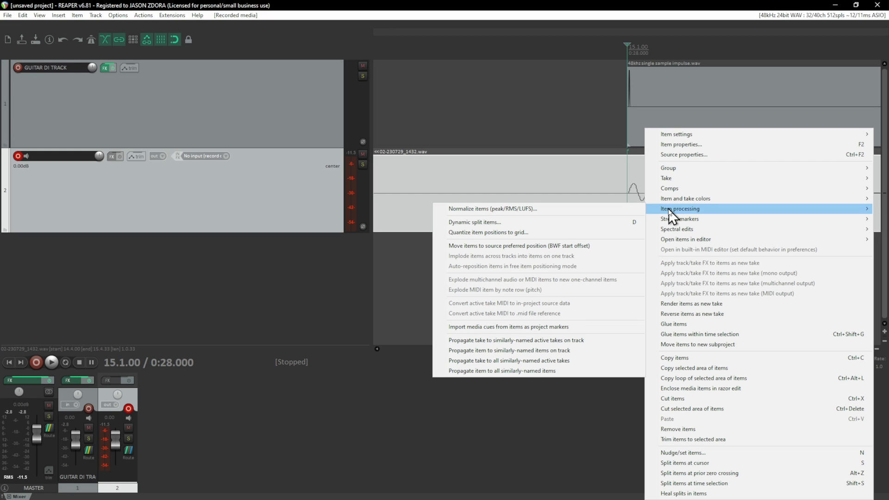
left_click(518, 209)
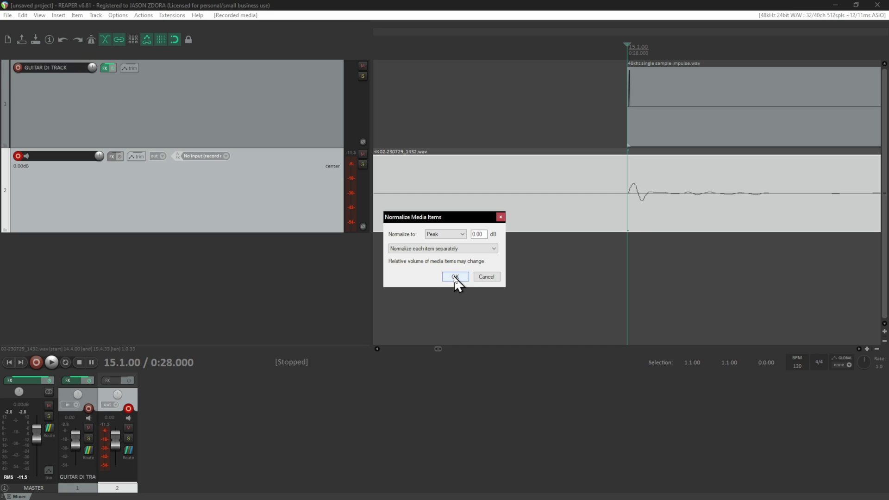
left_click(455, 277)
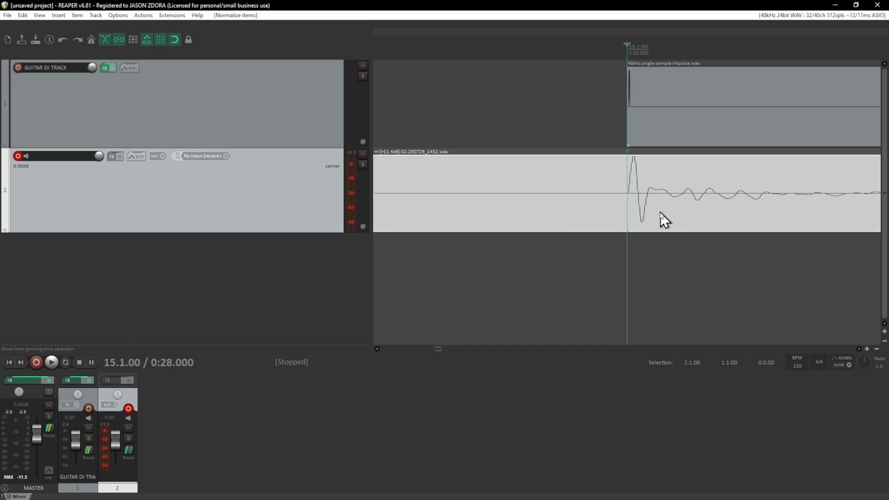
scroll(687, 188, "up", 8)
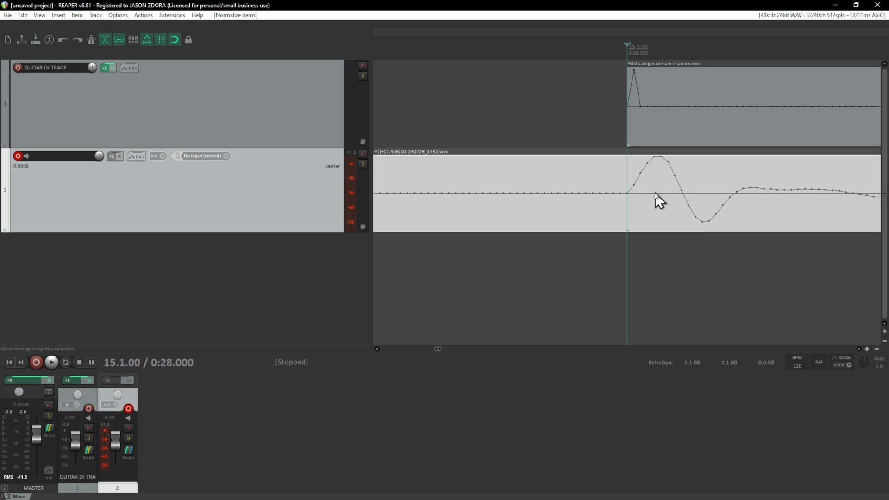
scroll(655, 193, "down", 8)
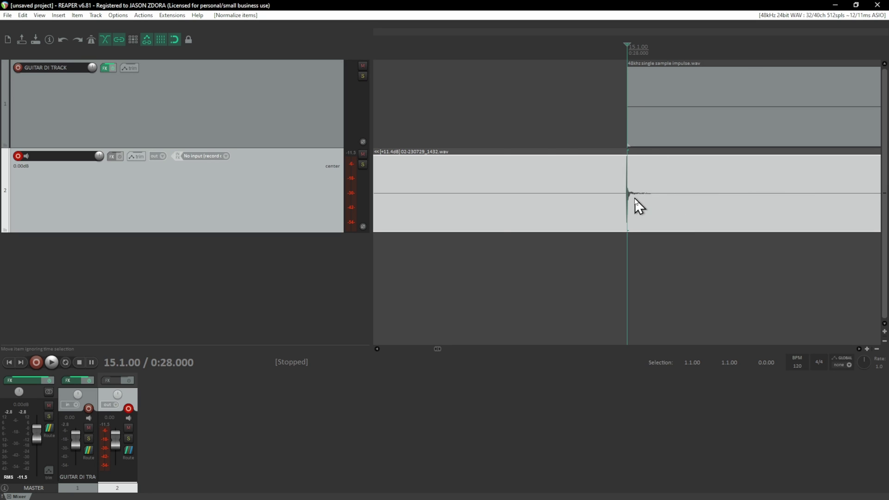
scroll(635, 198, "down", 3)
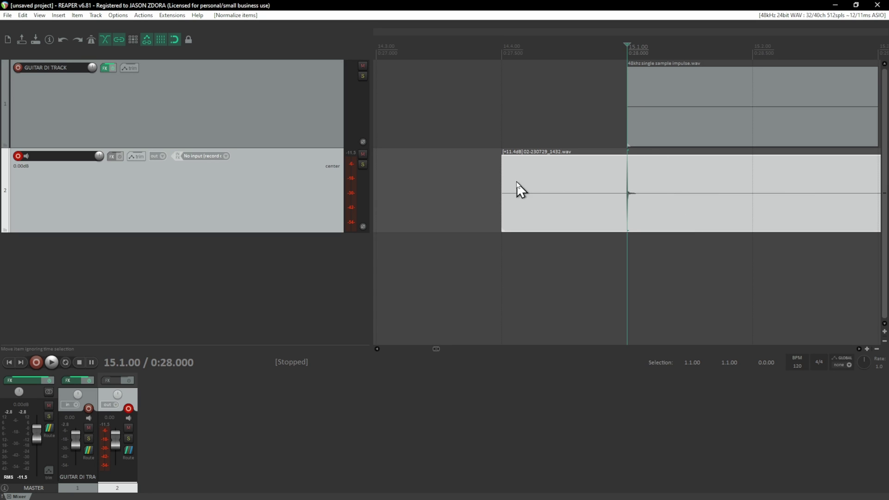
scroll(577, 179, "down", 3)
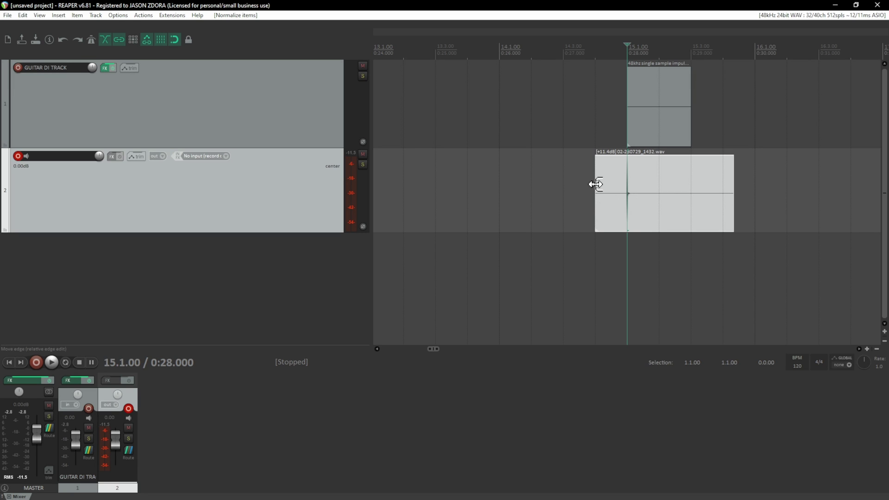
Drag the recording's left edge to adjust its start, first to 14.3.00, then to about 14.4.25.
scroll(656, 192, "up", 1)
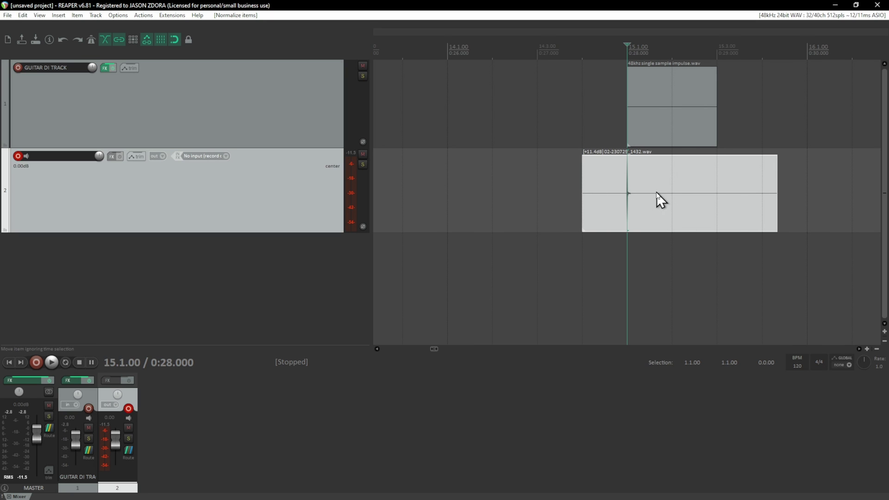
mouse_move(580, 183)
left_mouse_down()
mouse_move(412, 195)
mouse_move(570, 196)
left_mouse_up()
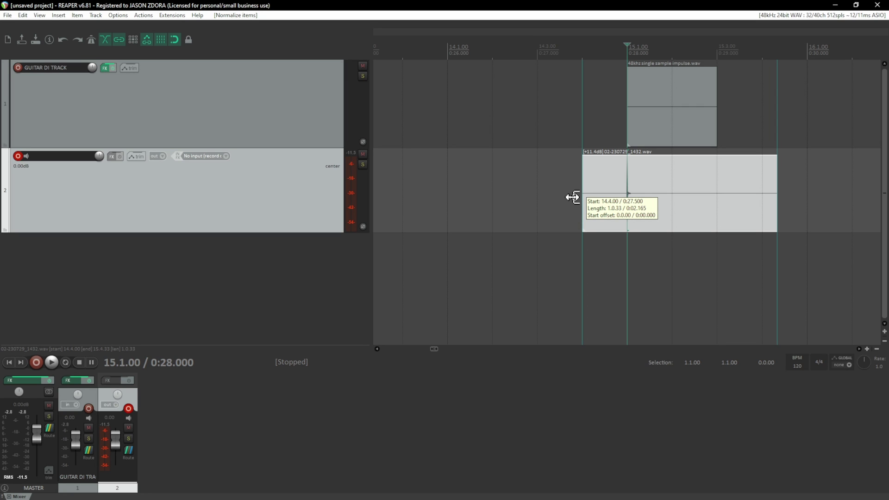
left_click_drag(572, 197, 568, 216)
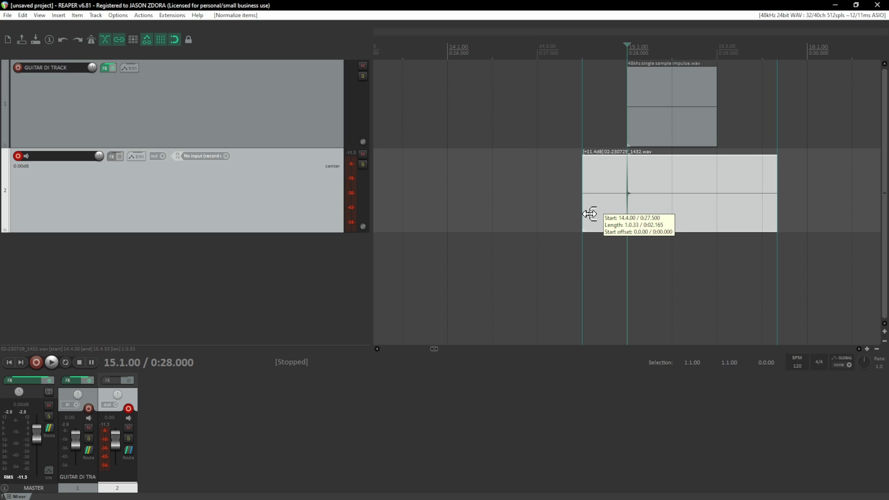
left_click_drag(595, 209, 607, 204)
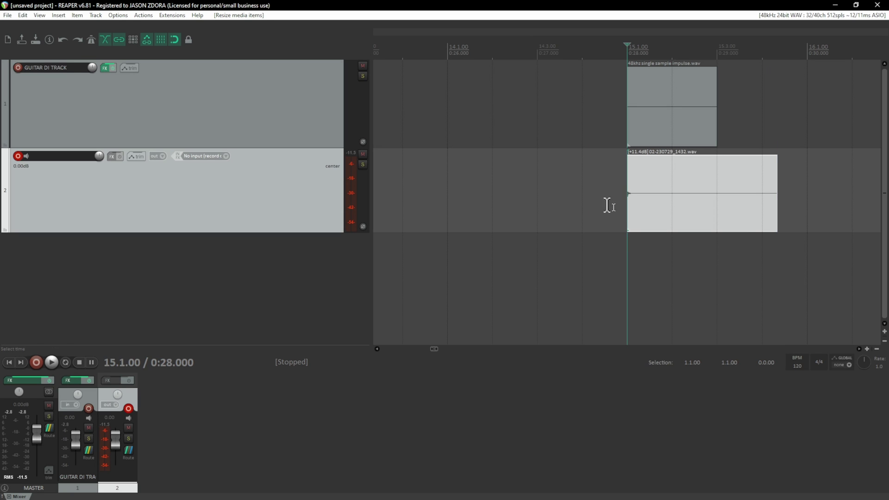
left_click_drag(776, 188, 682, 199)
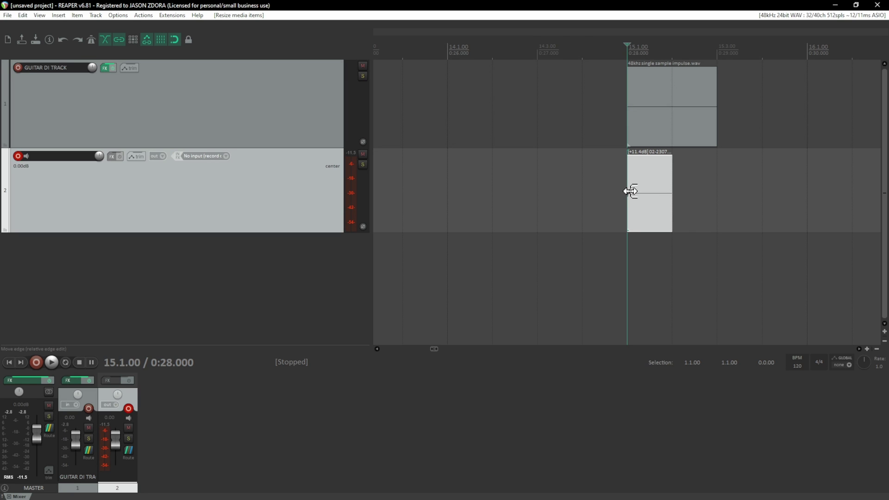
scroll(630, 191, "up", 3)
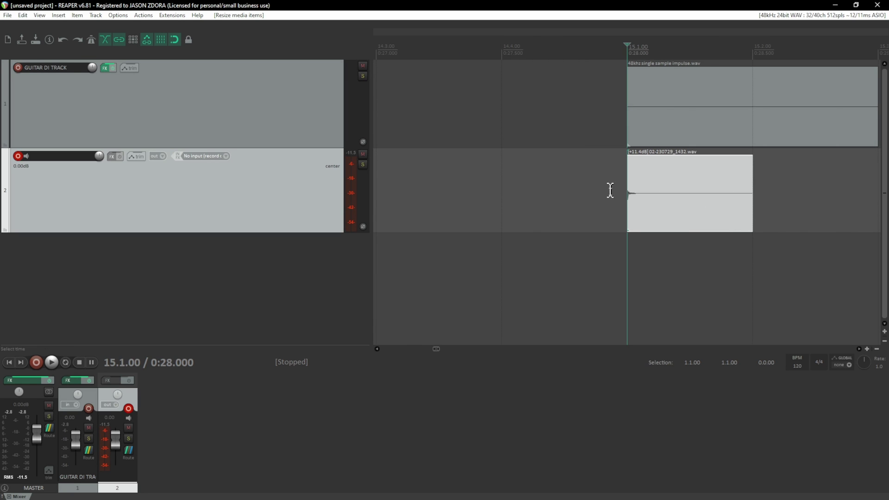
scroll(635, 195, "up", 2)
scroll(638, 201, "up", 5)
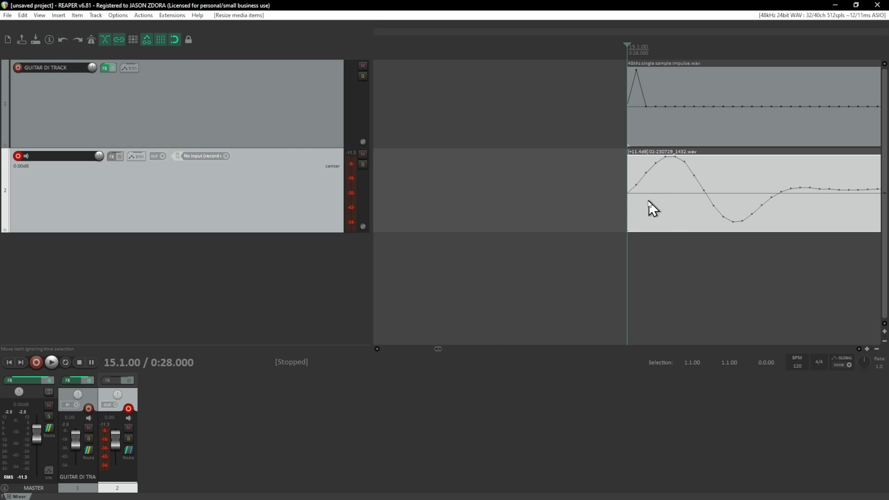
mouse_move(625, 195)
left_mouse_down()
mouse_move(573, 207)
mouse_move(628, 206)
left_mouse_up()
scroll(635, 190, "down", 2)
scroll(635, 190, "down", 3)
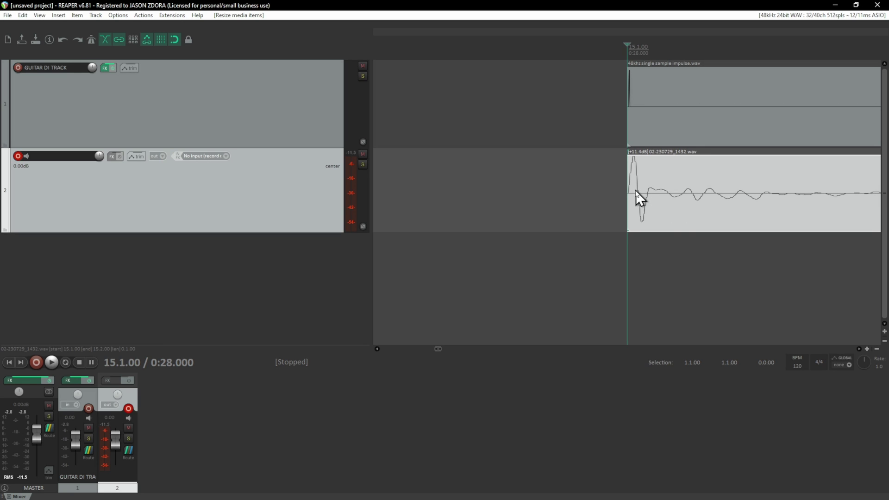
scroll(636, 191, "down", 4)
scroll(636, 190, "down", 4)
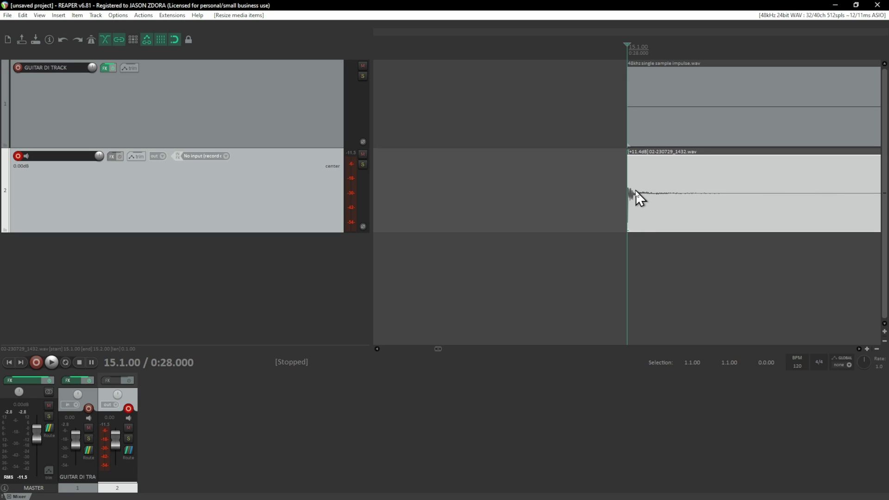
scroll(635, 190, "down", 2)
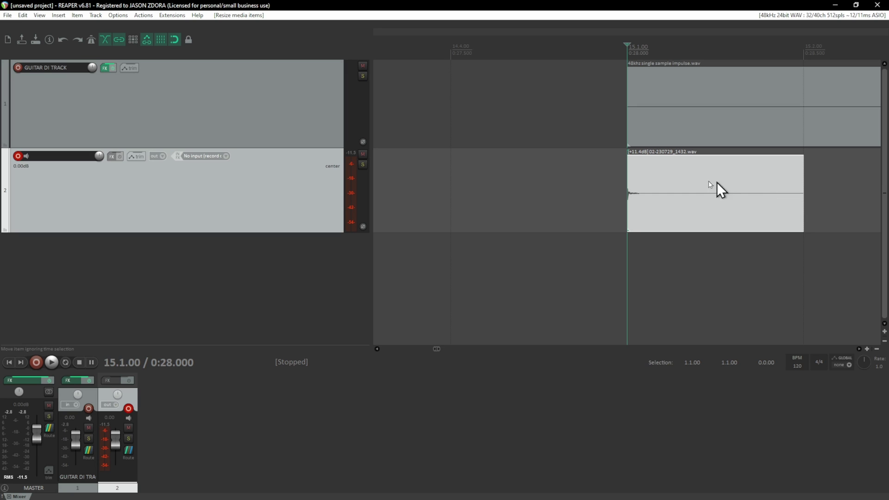
scroll(625, 193, "up", 8)
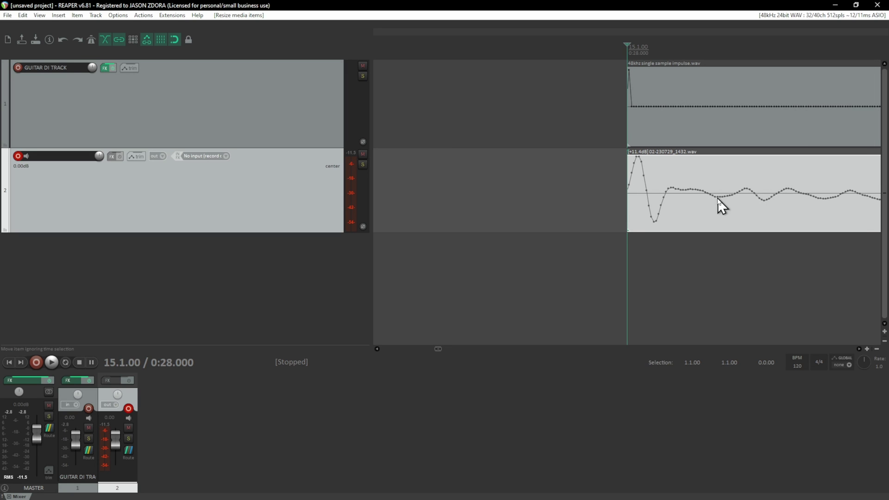
scroll(665, 189, "down", 6)
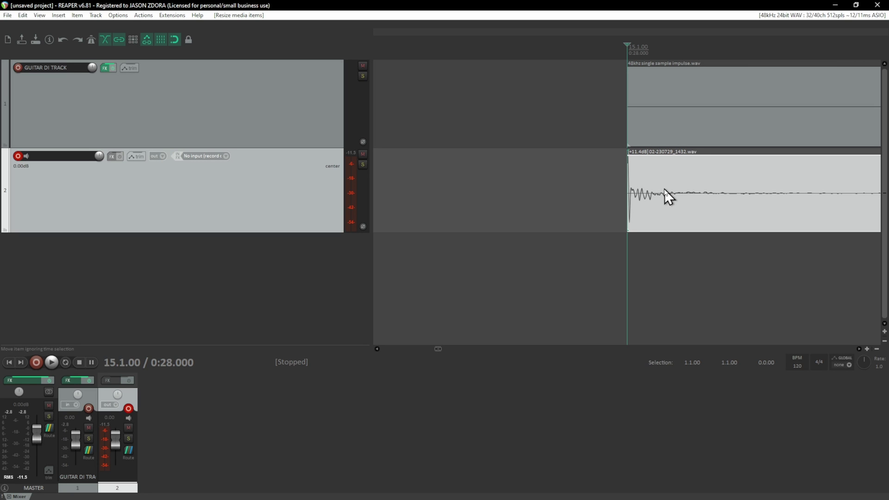
scroll(640, 188, "down", 4)
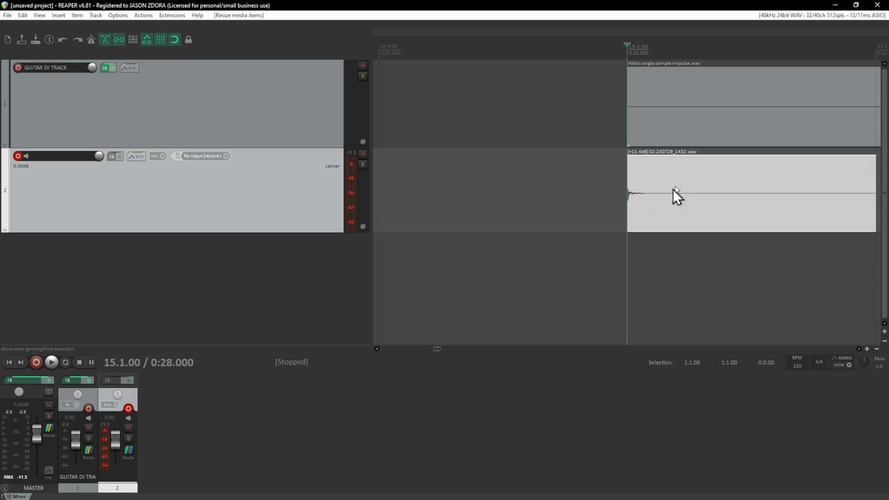
scroll(707, 193, "down", 3)
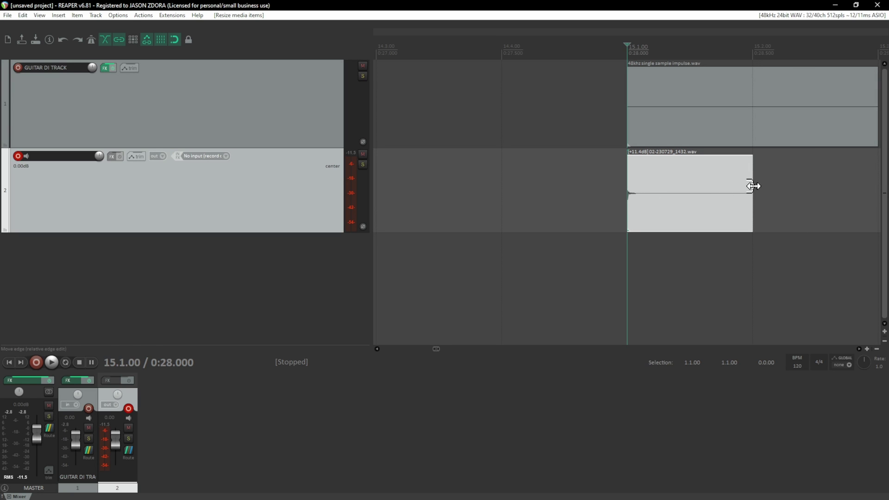
Trim the impulse item's tail so it spans 15.1.00 to 15.2.00, one beat long.
left_click_drag(752, 185, 752, 185)
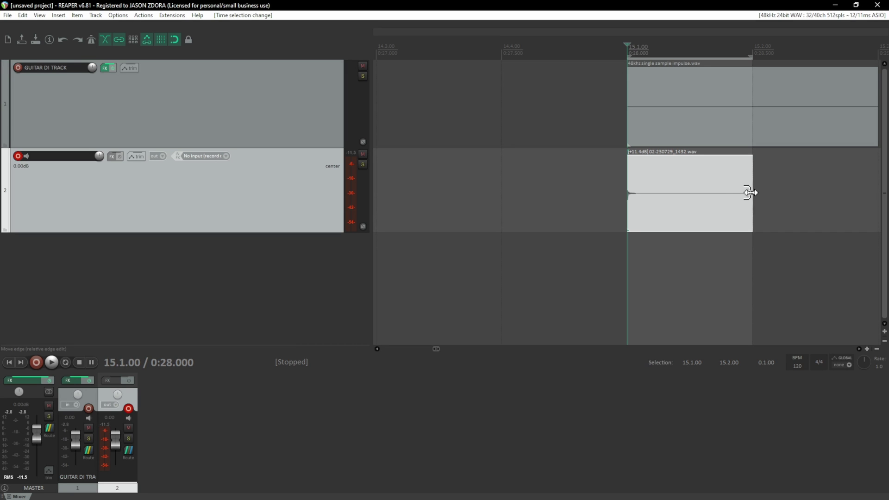
left_click_drag(750, 193, 653, 213)
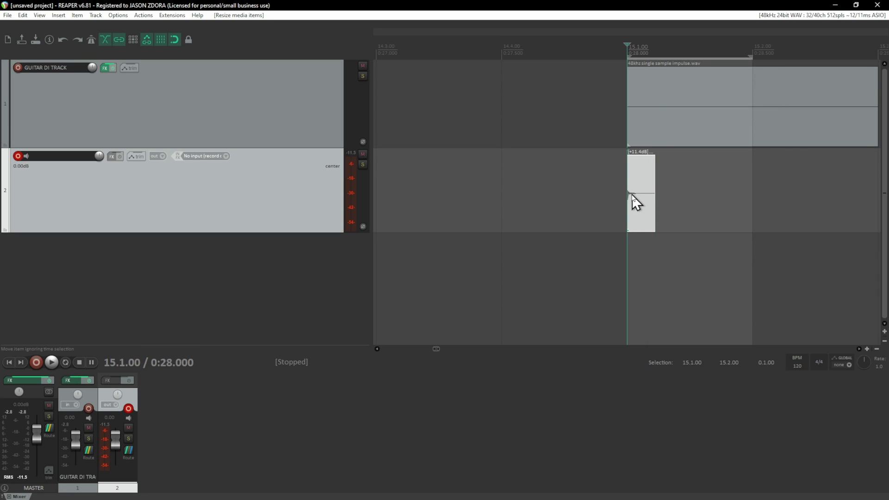
scroll(632, 195, "up", 5)
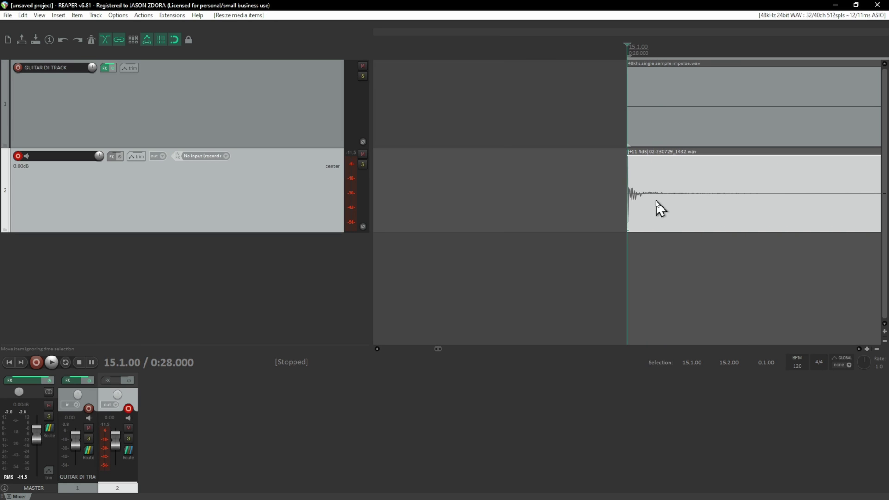
scroll(656, 204, "down", 4)
key("Caps_Lock")
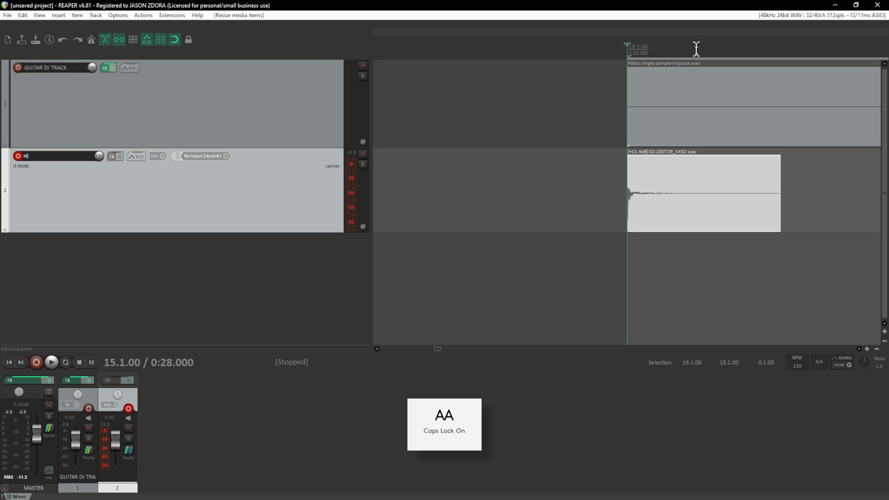
scroll(699, 193, "up", 3)
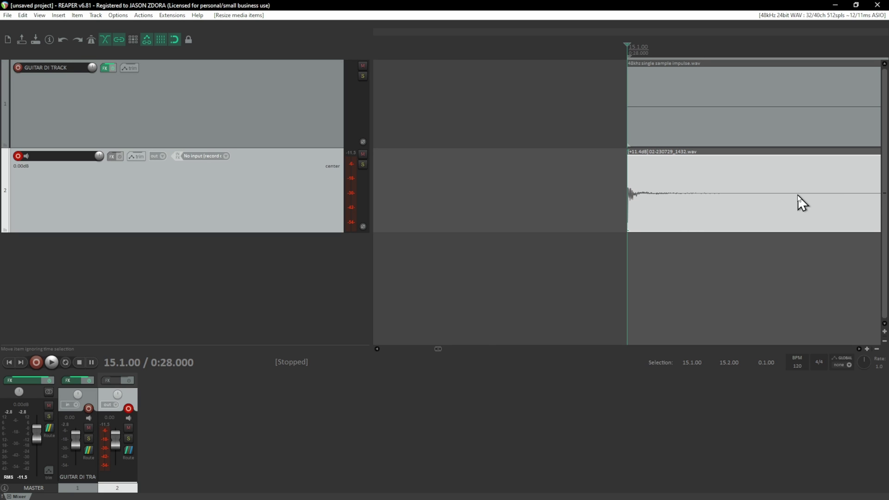
scroll(796, 196, "down", 1)
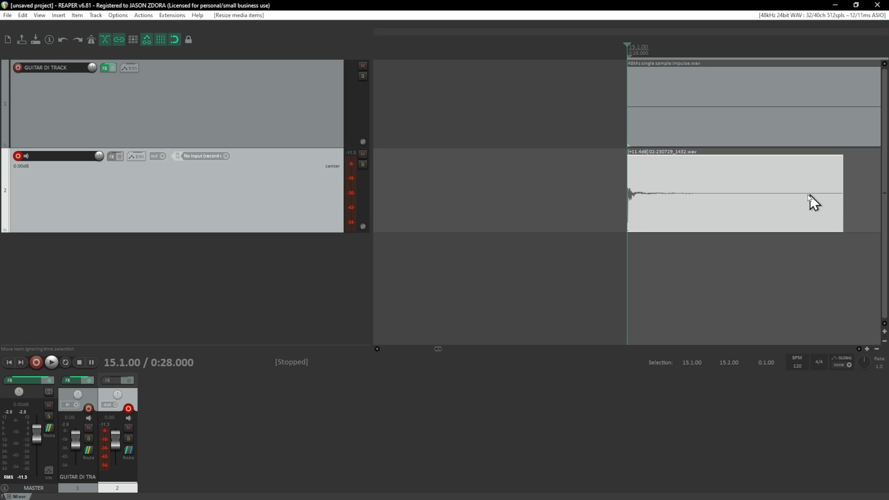
left_click_drag(839, 176, 787, 183)
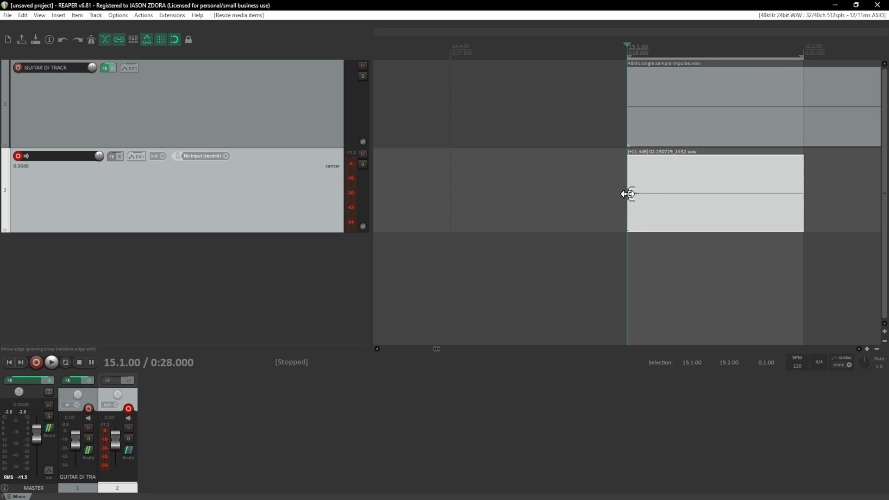
scroll(628, 194, "up", 3)
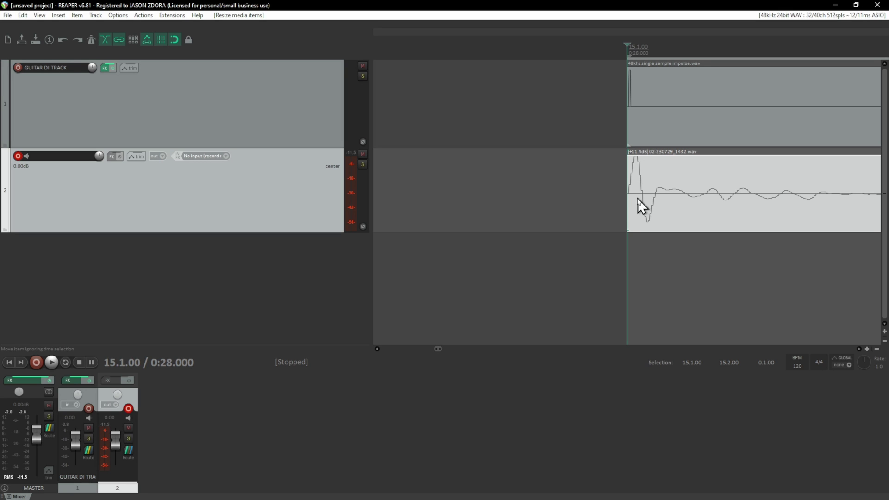
Export the item to the desktop as '02-230729_1432 render 001.wav' and open it in Audacity.
left_click(856, 5)
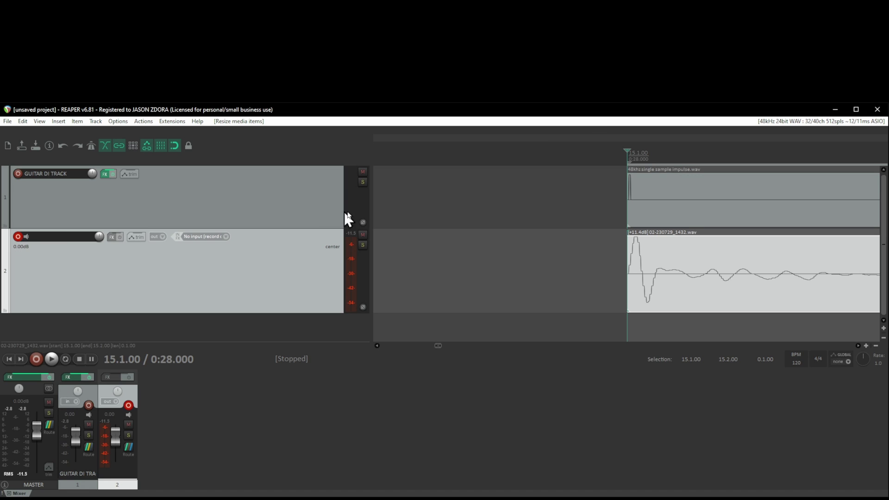
left_click_drag(371, 229, 194, 230)
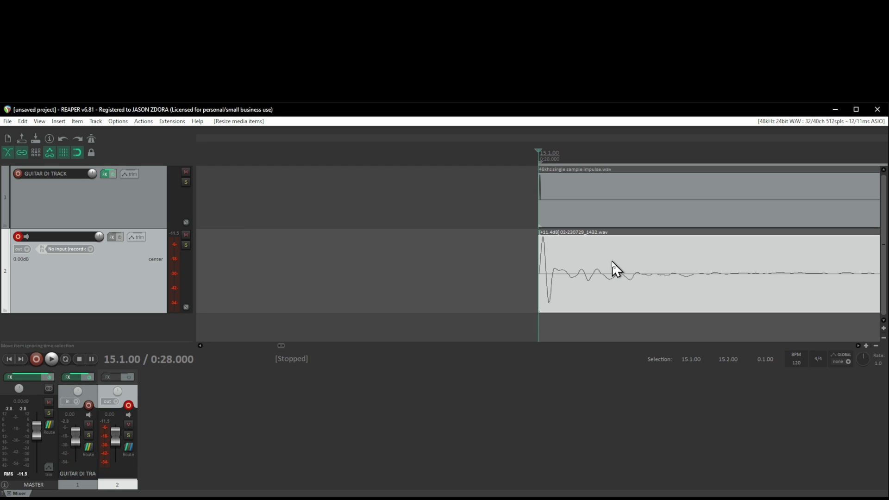
key("ctrl")
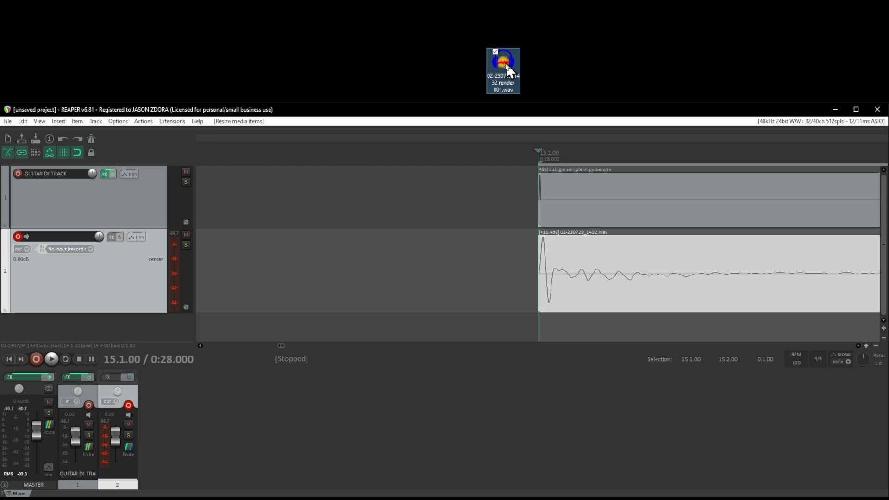
double_click(505, 65)
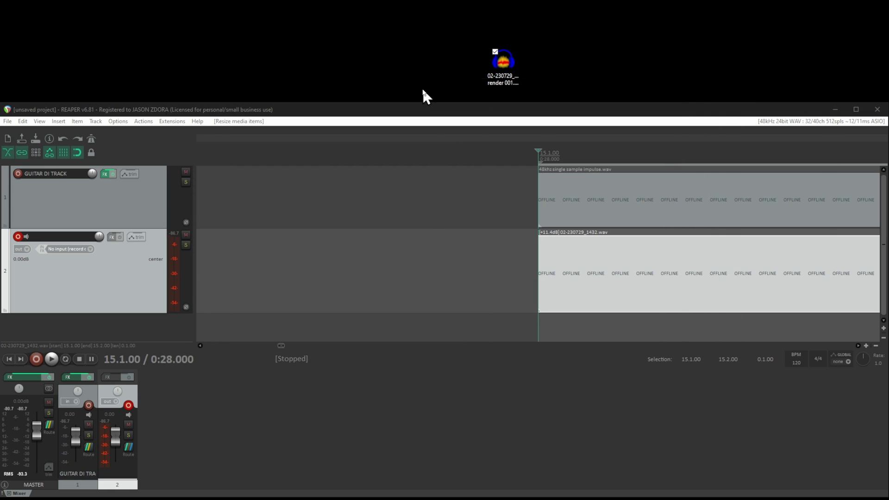
Zoom into the rendered impulse in Audacity, mark a point near 0.028 s, then minimize Audacity.
scroll(63, 111, "up", 4, "ctrl")
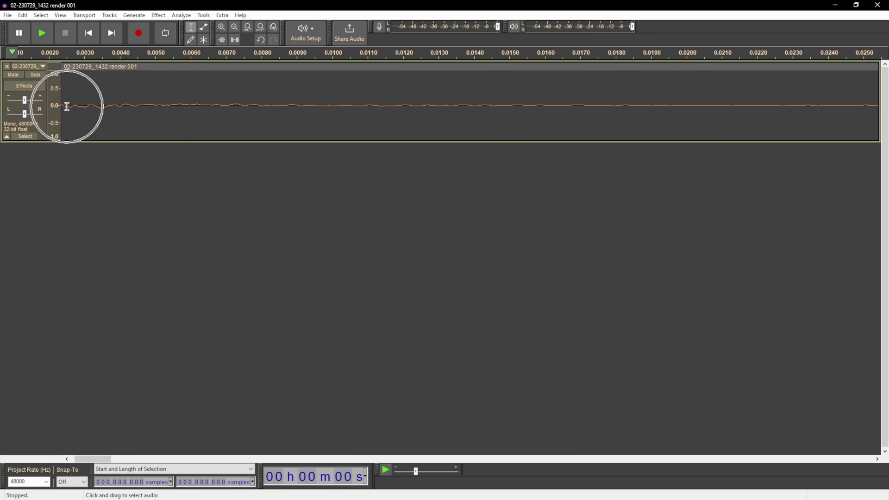
scroll(72, 108, "up", 2, "ctrl")
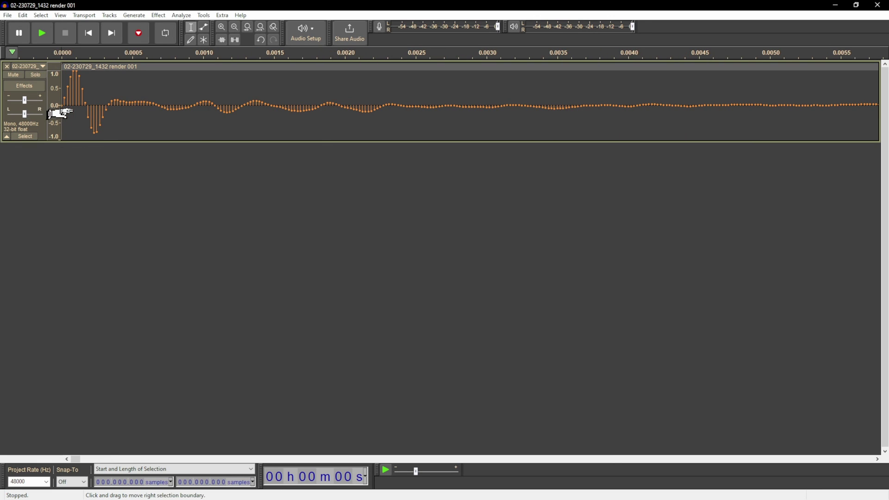
scroll(70, 111, "up", 2, "ctrl")
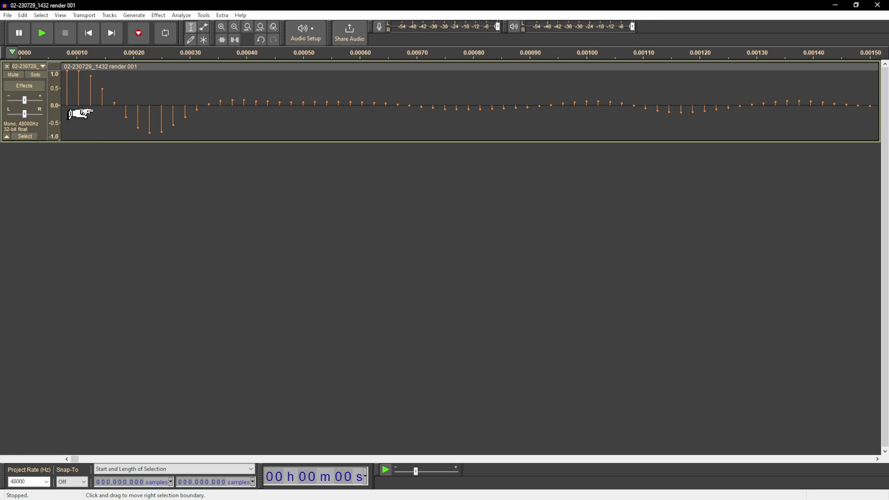
scroll(69, 113, "left", 2)
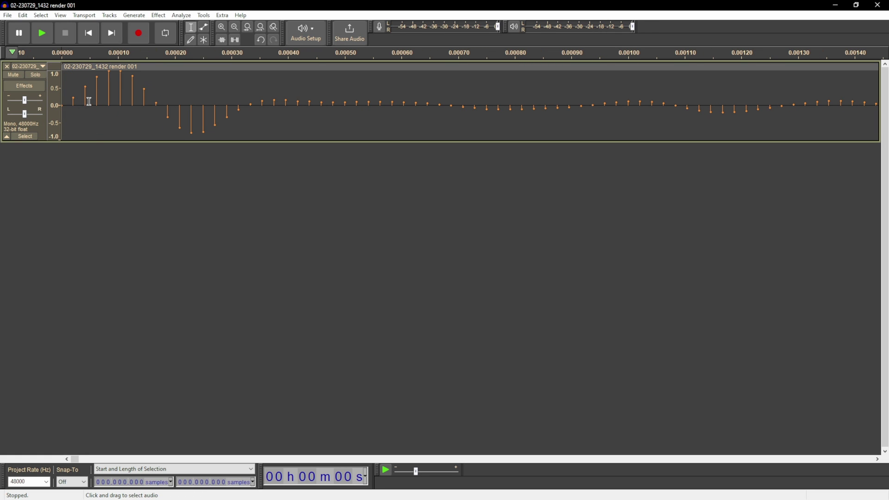
scroll(67, 109, "right", 3)
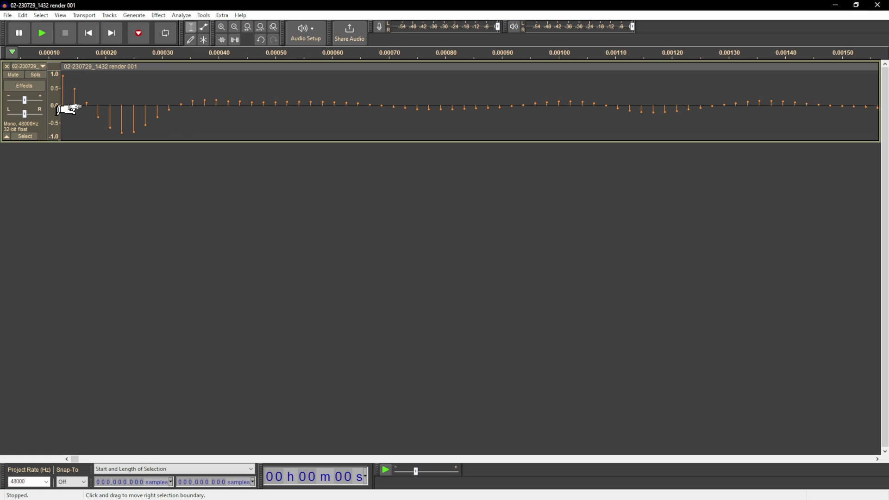
scroll(69, 109, "down", 5, "ctrl")
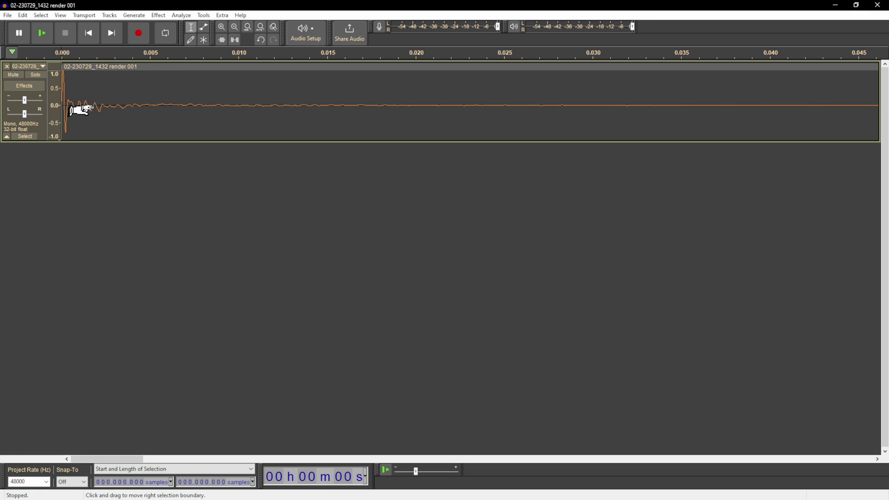
scroll(79, 110, "down", 1, "ctrl")
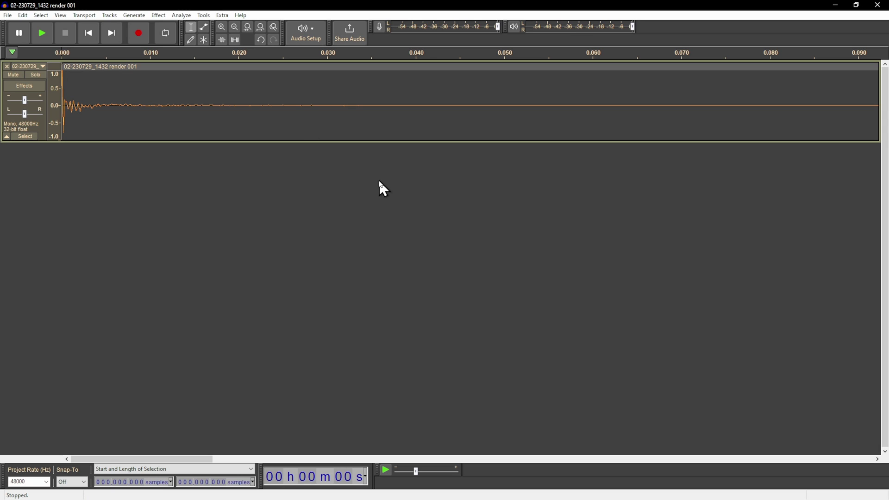
left_click(311, 102)
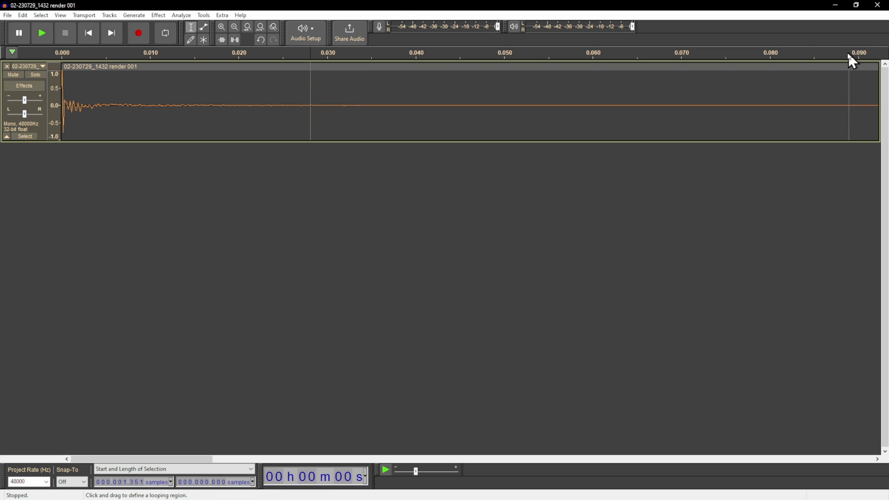
left_click(836, 5)
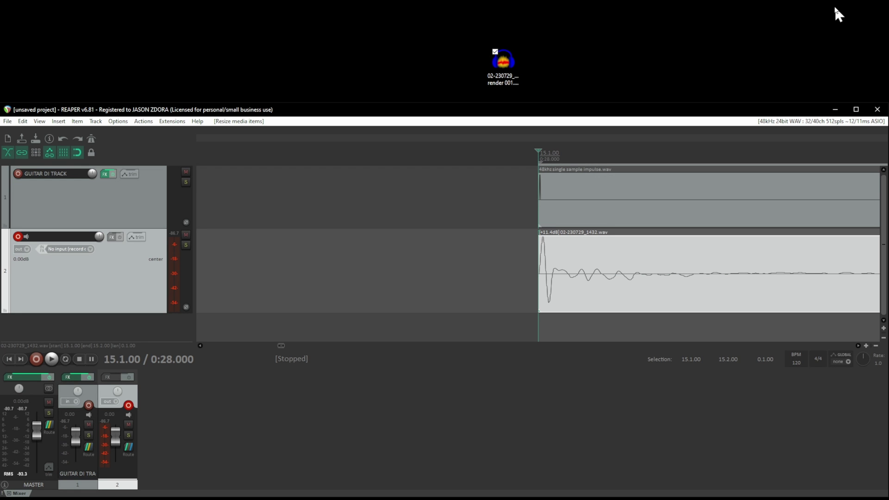
Rename the desktop impulse file to SDFSDFSEDF.wav.
left_click(503, 83)
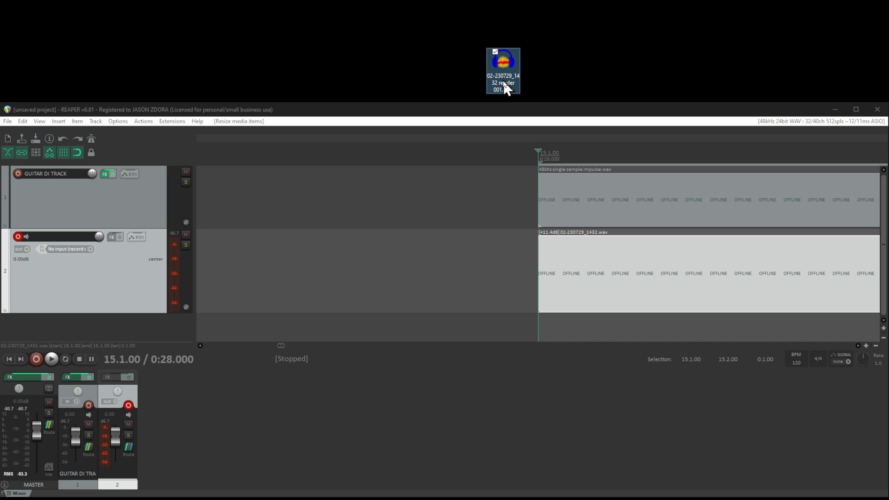
left_click(503, 86)
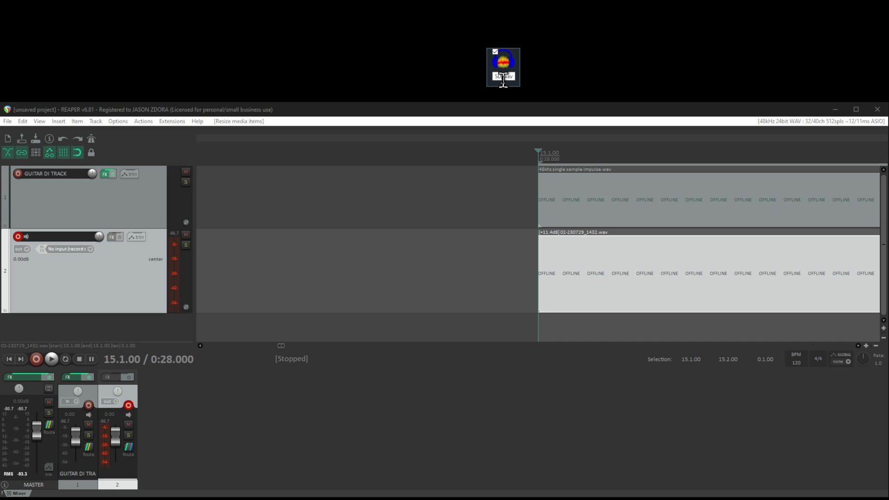
type("SDFSDFSEDF")
key("Return")
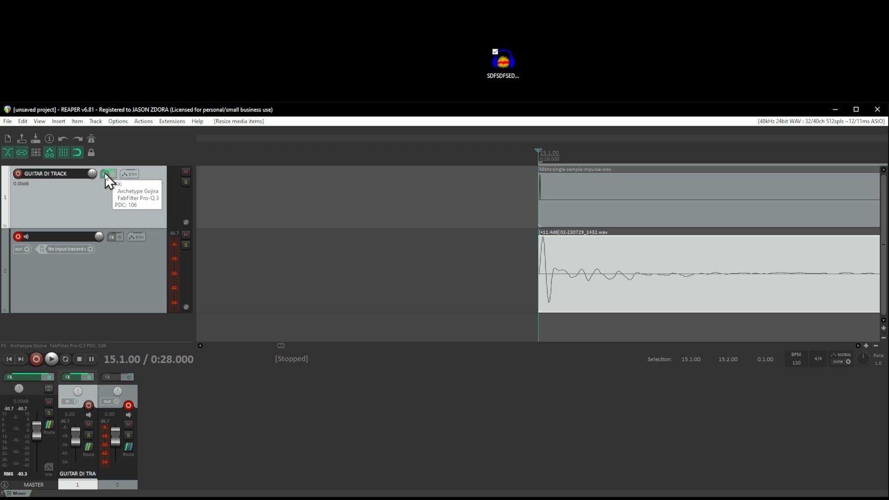
Open GUITAR DI TRACK's effects chain and display its FabFilter Pro-Q 3 EQ.
left_click(105, 173)
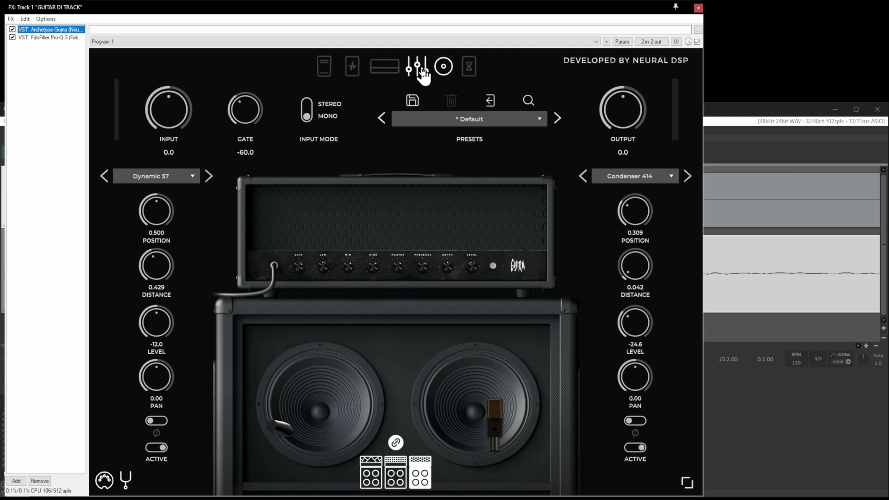
left_click(56, 38)
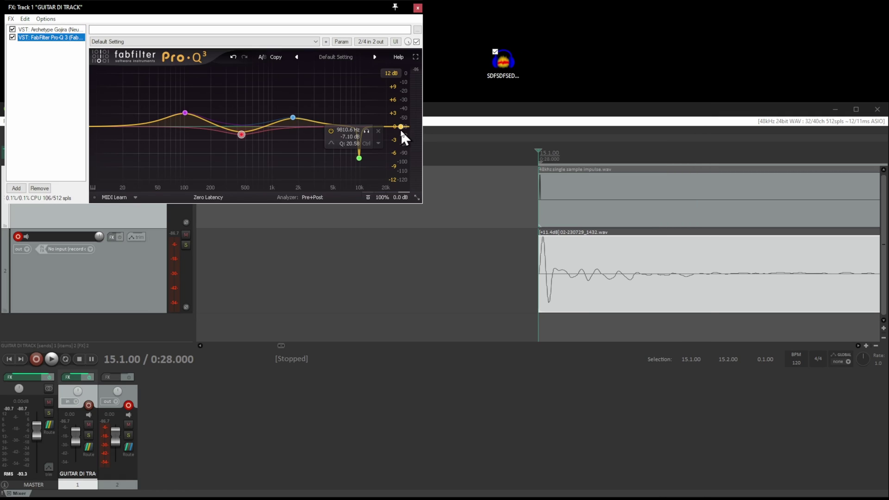
left_click(540, 67)
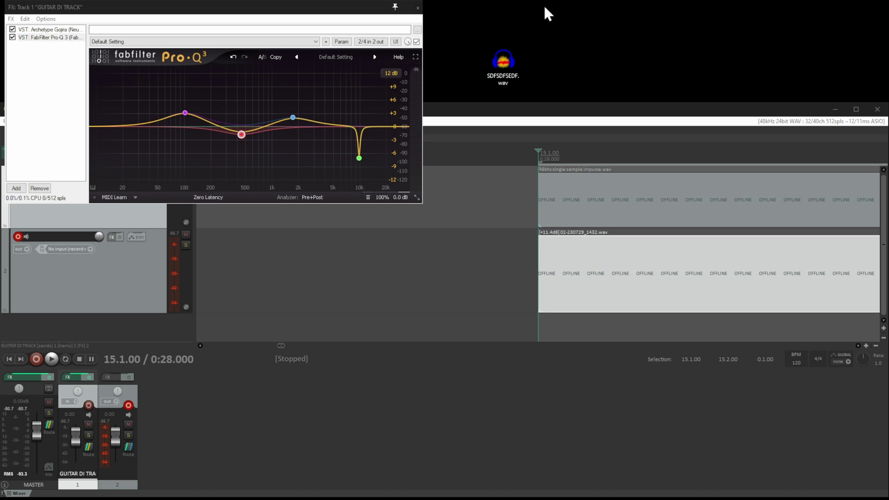